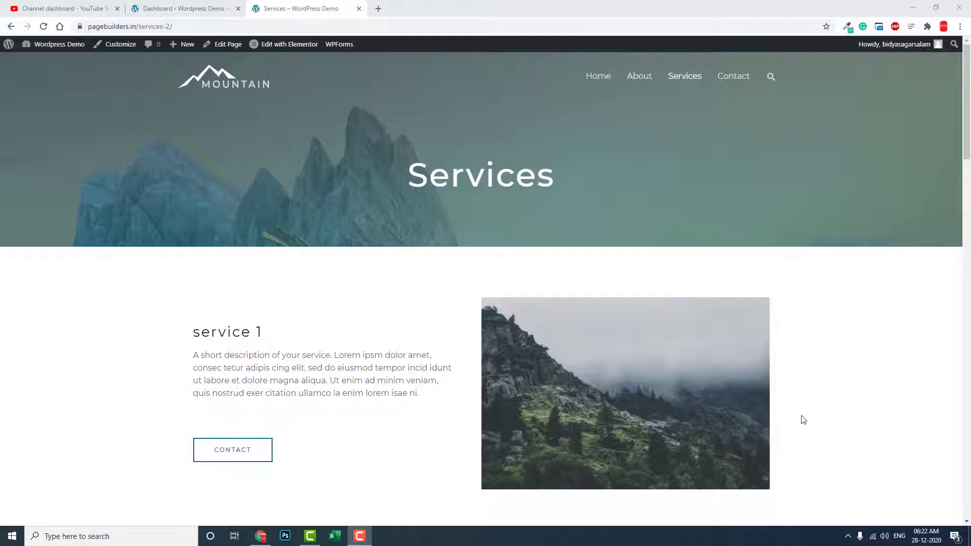
- Open the list of installed plugins from the site's WordPress dashboard and close the YouTube page
scroll(803, 420, down, 4)
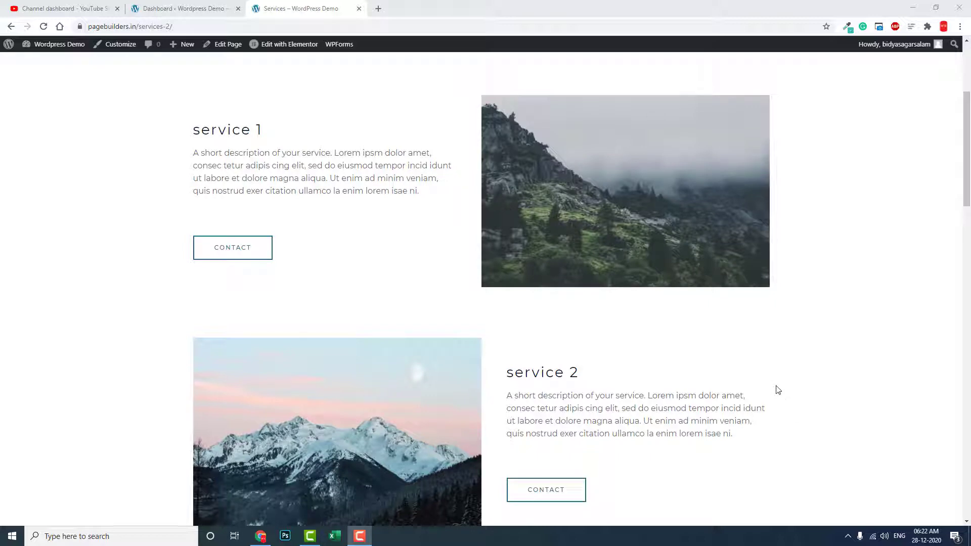
scroll(728, 362, down, 6)
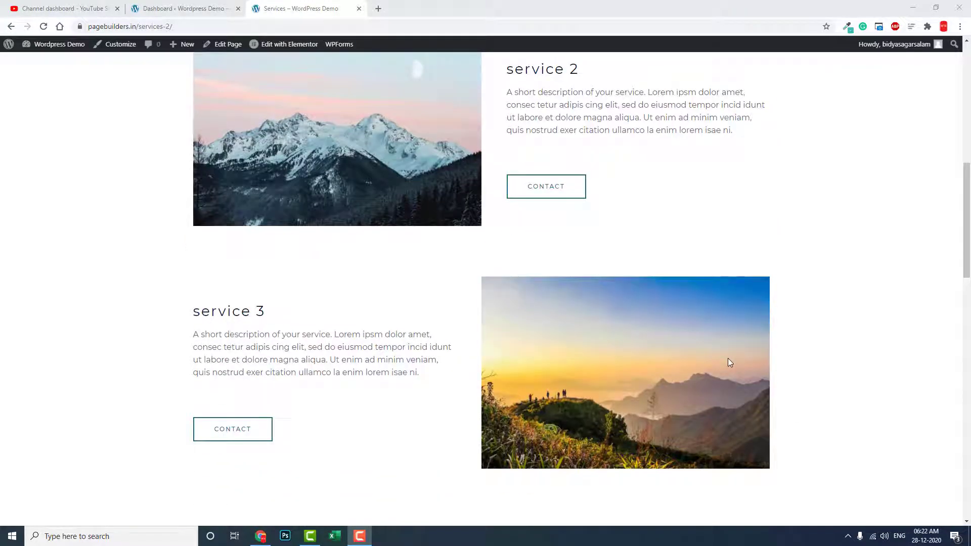
click(177, 4)
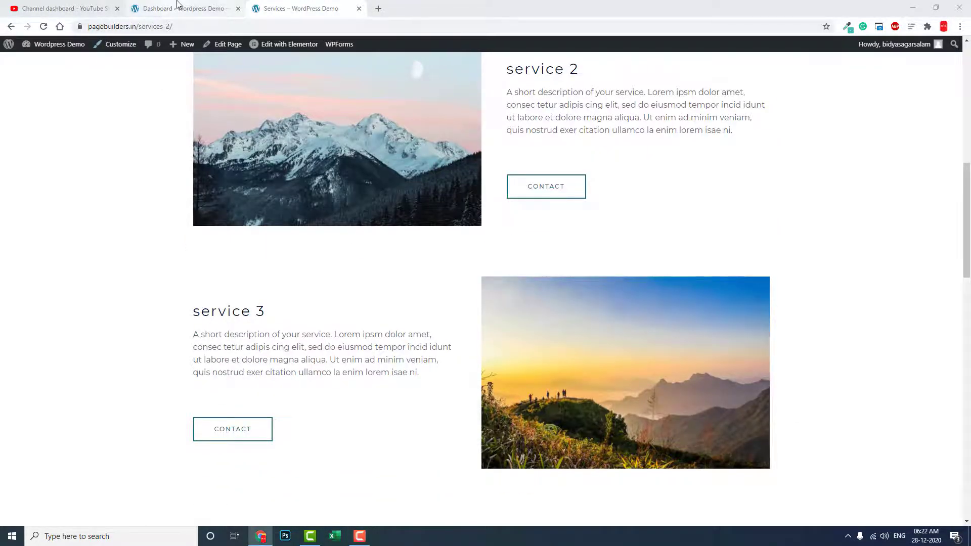
click(176, 4)
mouse_move(35, 273)
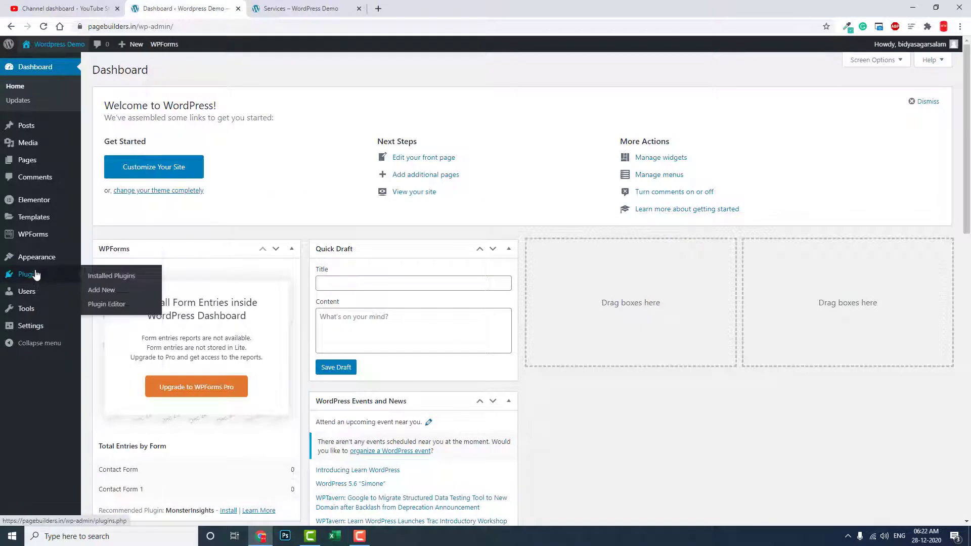
click(95, 277)
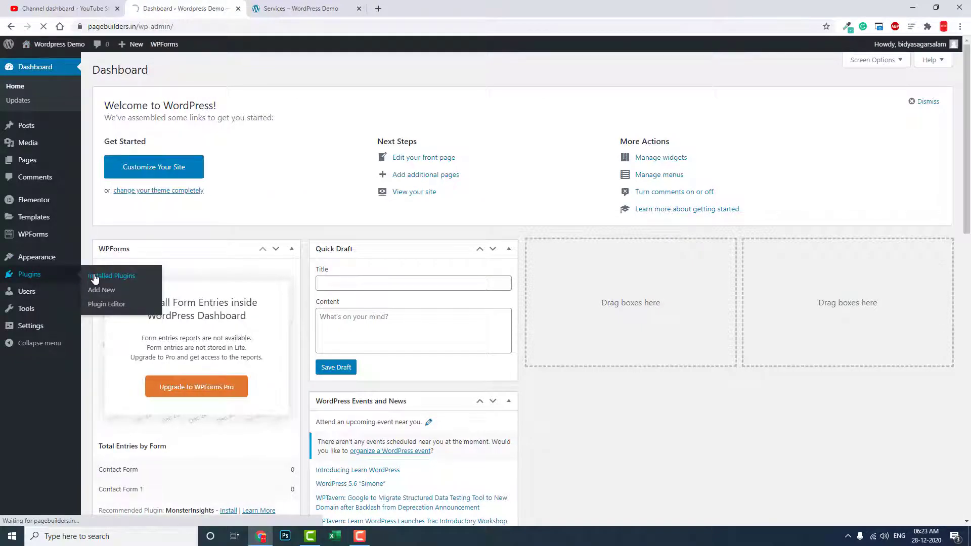
click(118, 9)
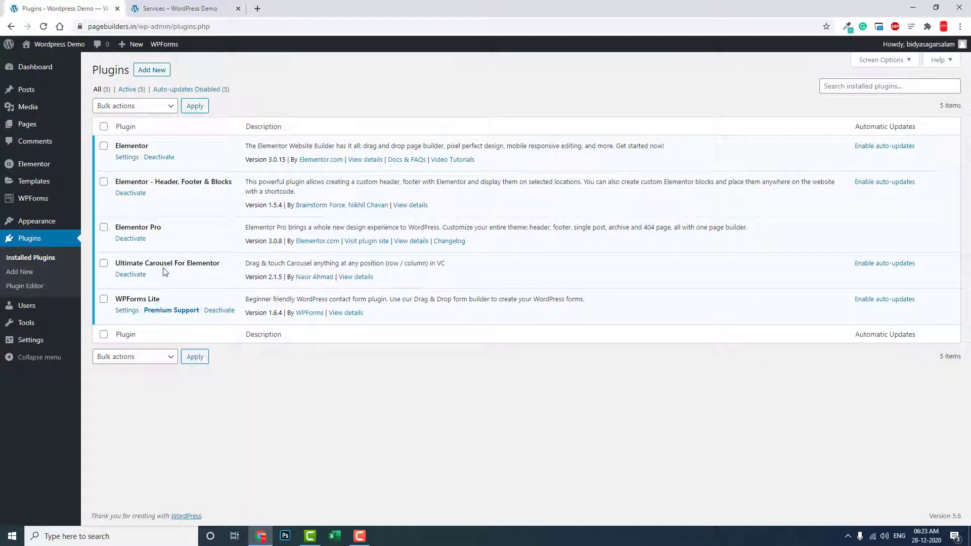
- Review the Services page, examining the alternating service sections and the rounded-image carousel below them
click(175, 9)
scroll(395, 202, down, 7)
scroll(505, 275, down, 1)
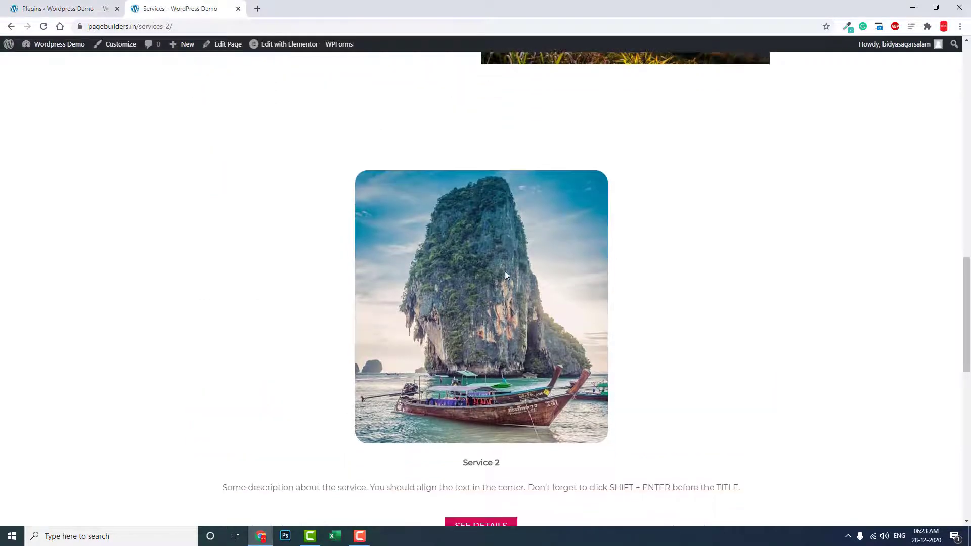
scroll(563, 295, up, 15)
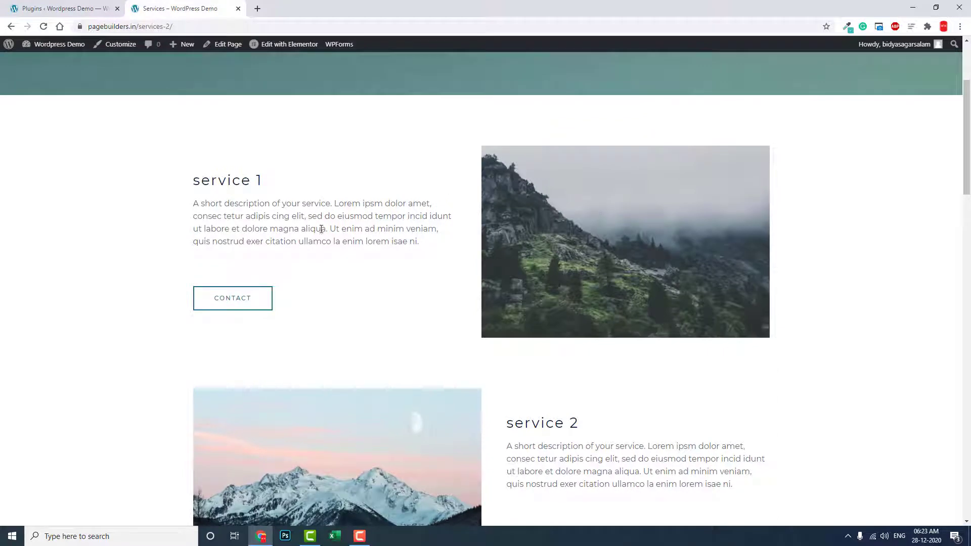
scroll(436, 296, down, 7)
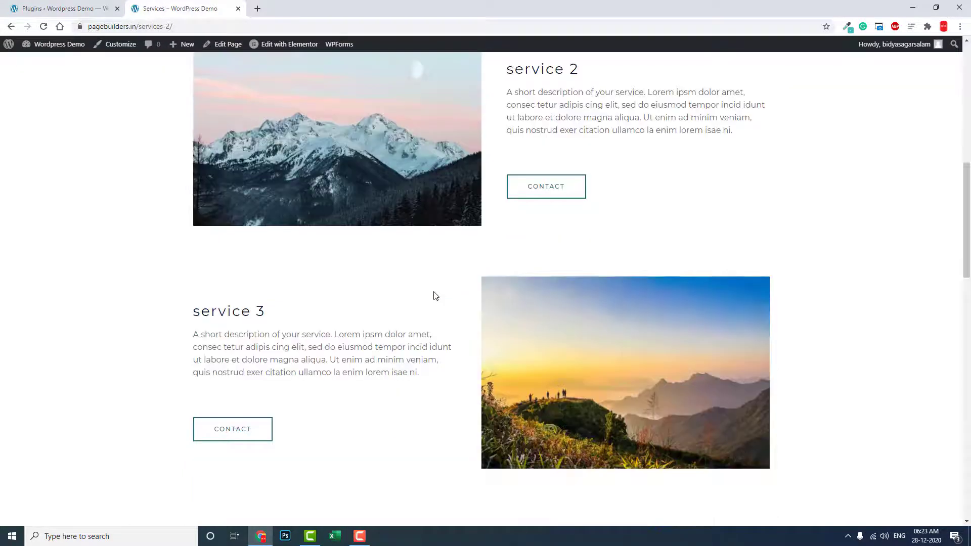
scroll(437, 294, up, 6)
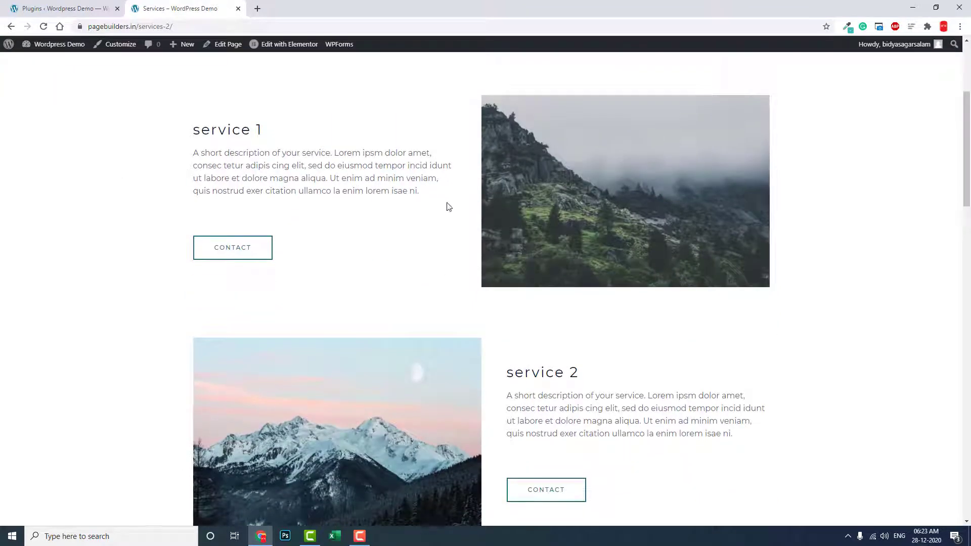
scroll(494, 236, down, 8)
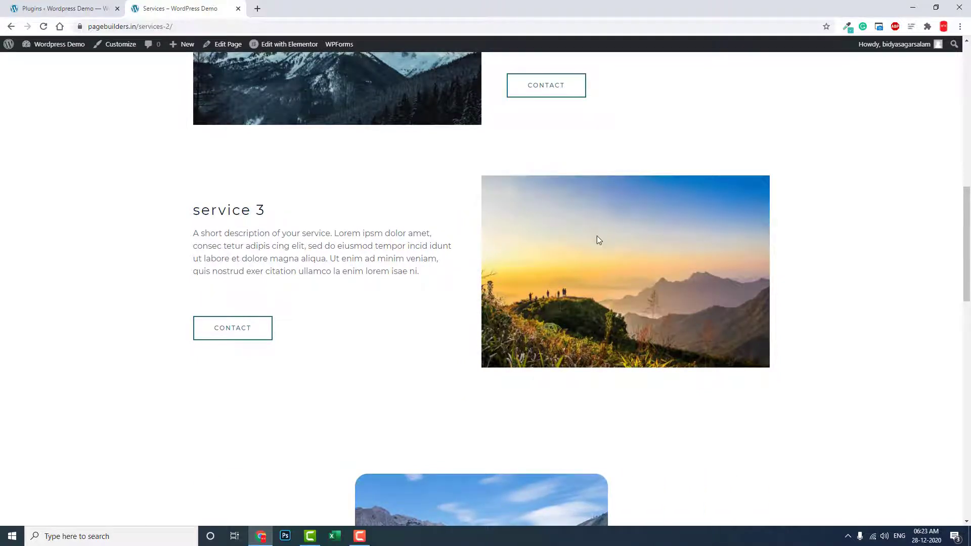
scroll(597, 239, down, 6)
scroll(595, 248, up, 2)
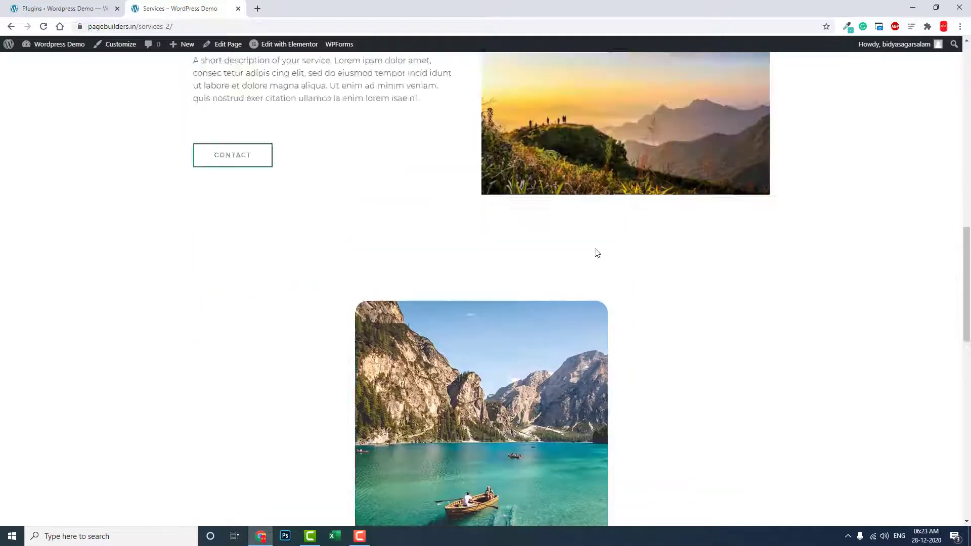
scroll(595, 248, up, 2)
scroll(595, 248, down, 5)
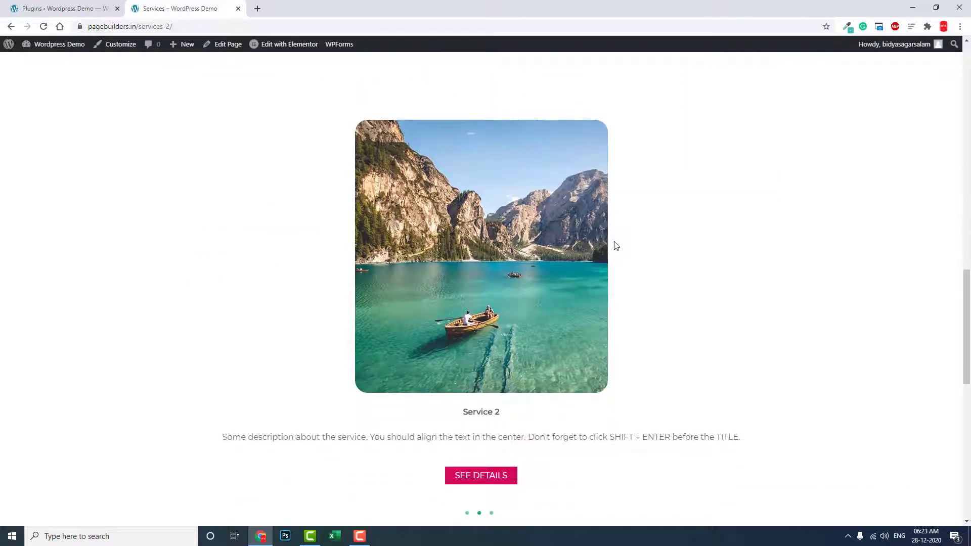
scroll(621, 246, down, 2)
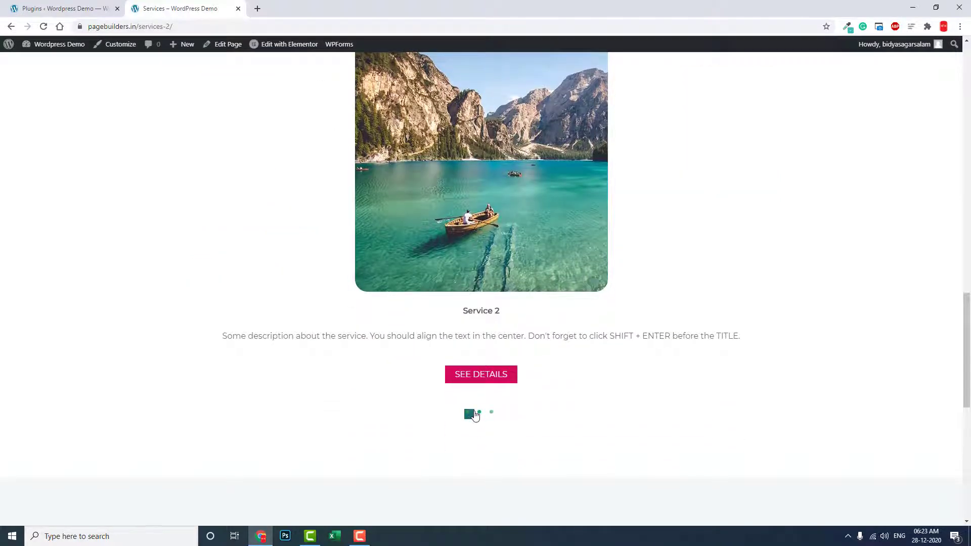
scroll(473, 412, up, 3)
scroll(608, 205, down, 1)
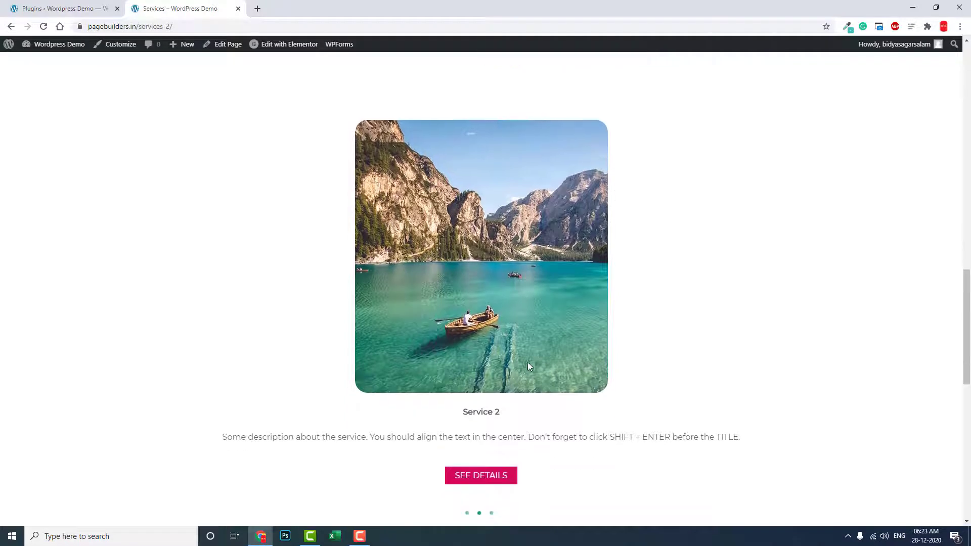
scroll(527, 365, down, 1)
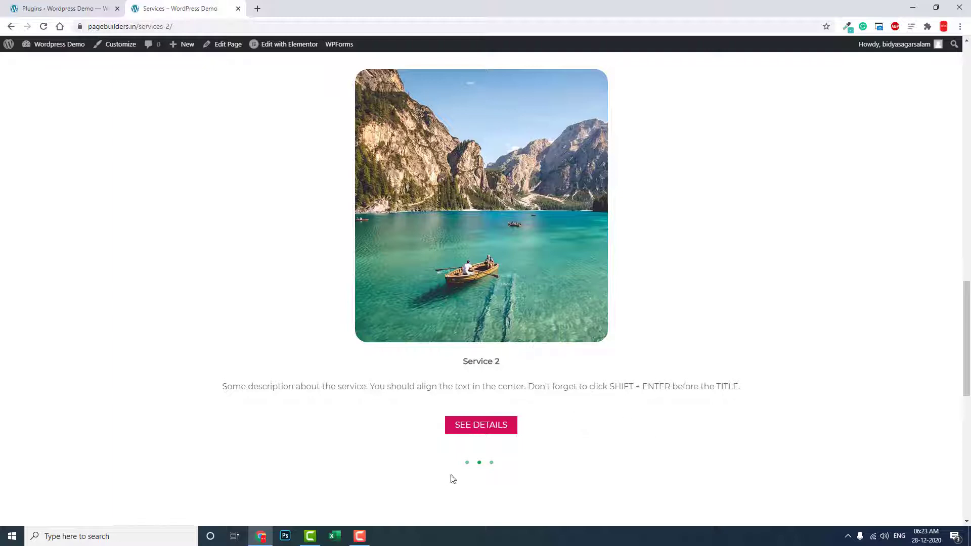
- Step through the first, third and second slides of the service carousel to examine how it works
click(468, 464)
click(492, 464)
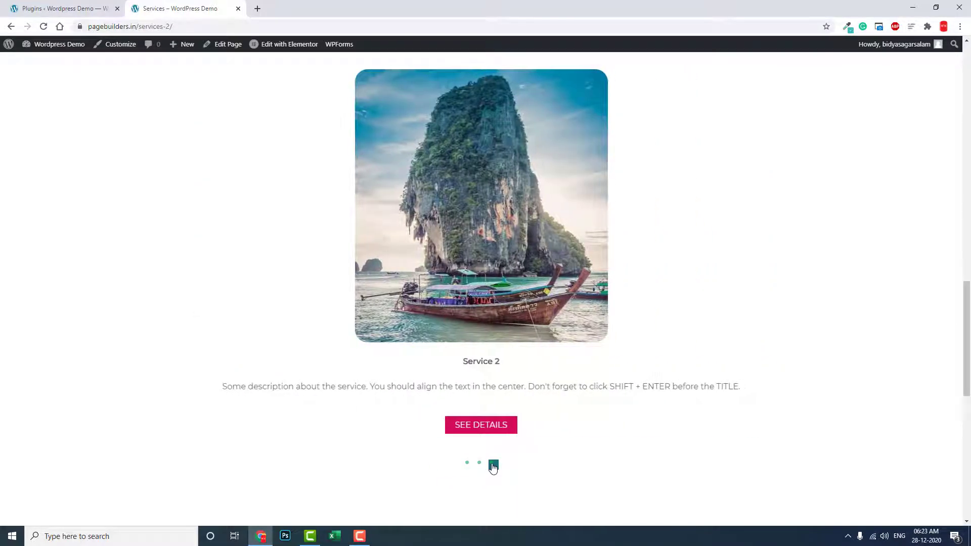
click(479, 464)
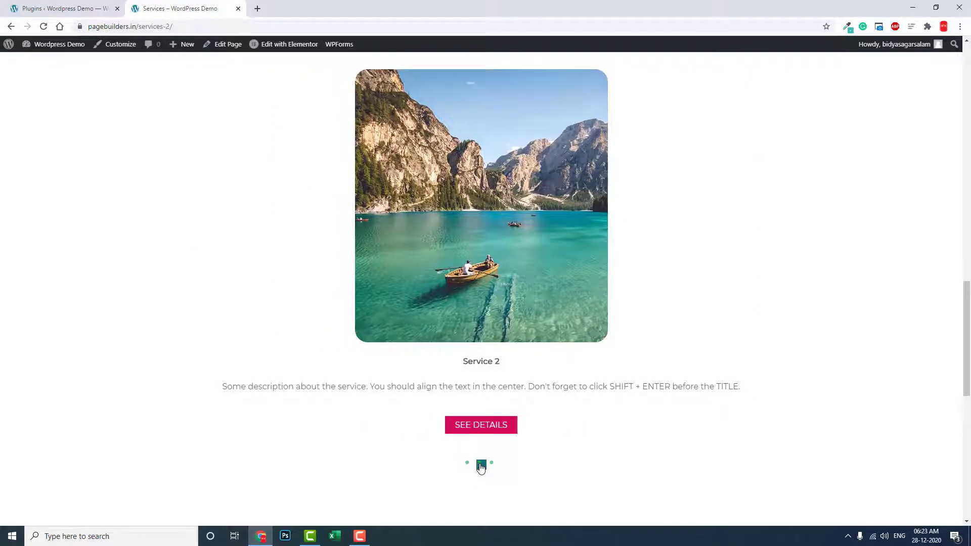
scroll(465, 441, up, 1)
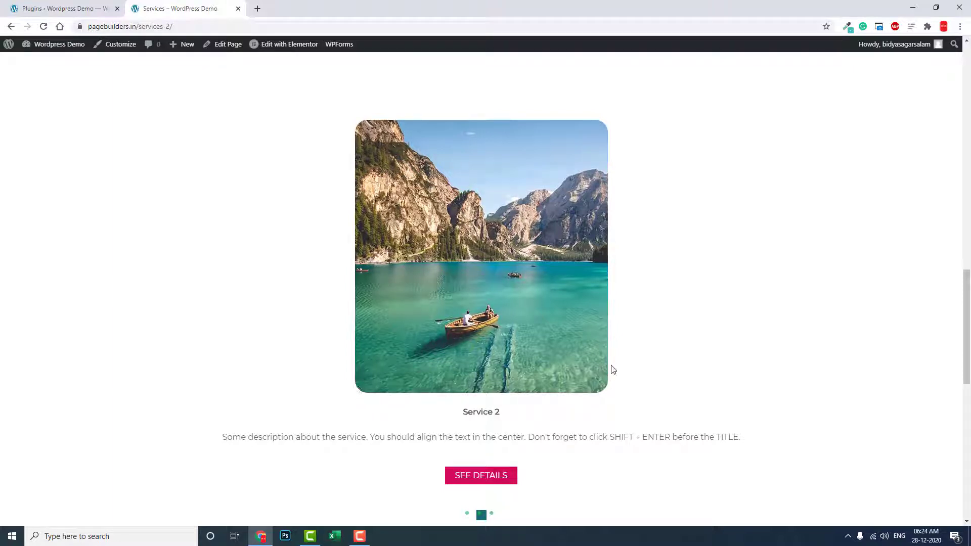
scroll(528, 389, down, 2)
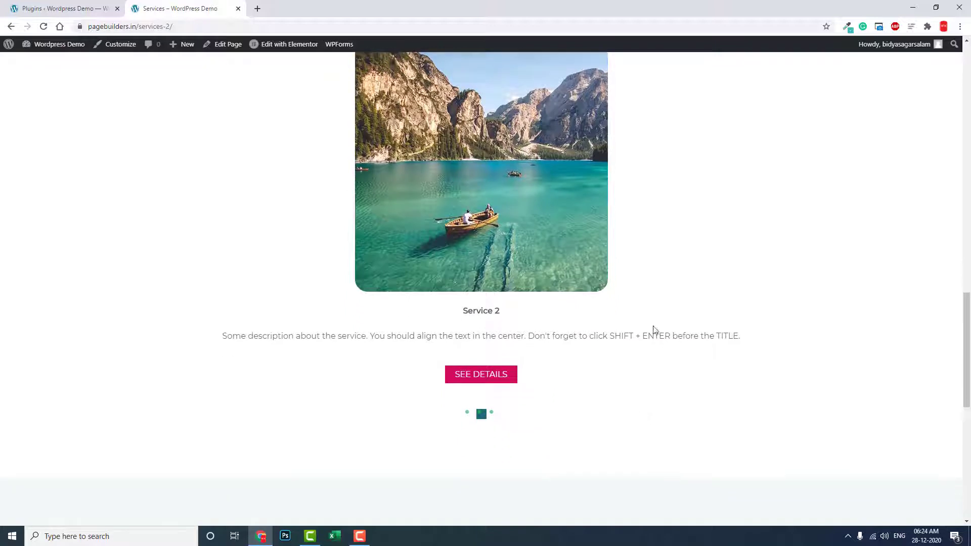
- Open the Services page for editing in Elementor and delete the existing carousel above the F.A.Q. section
click(273, 46)
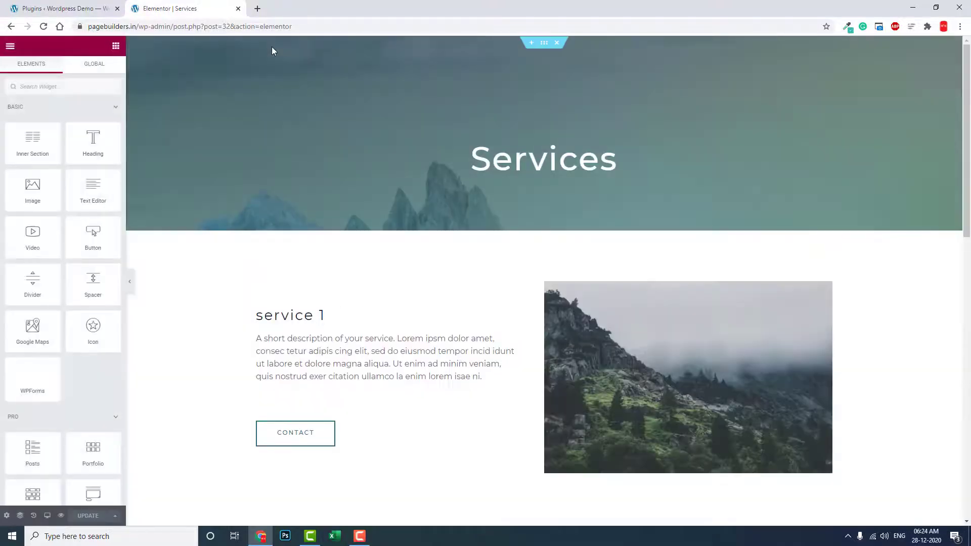
scroll(491, 158, down, 10)
scroll(490, 156, down, 6)
scroll(490, 161, up, 15)
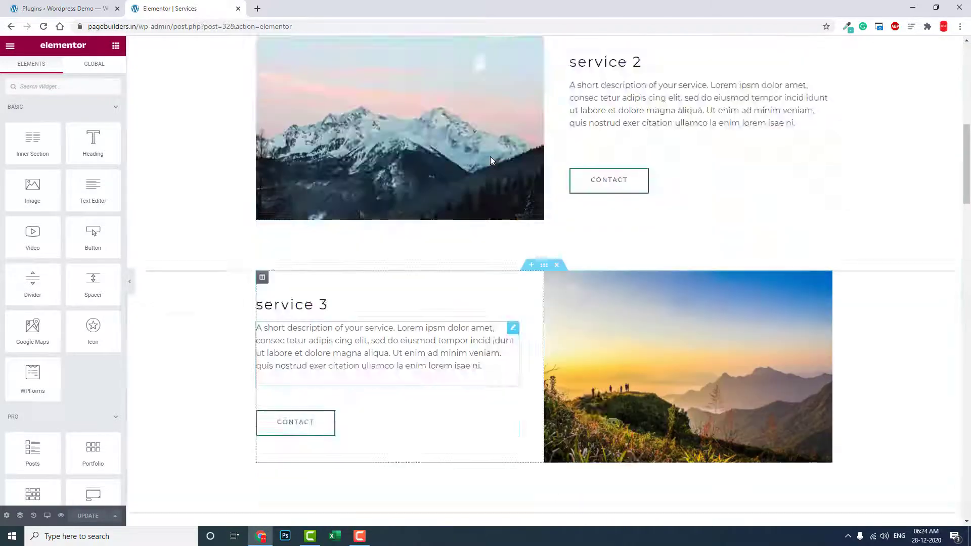
scroll(490, 157, down, 3)
scroll(491, 159, down, 14)
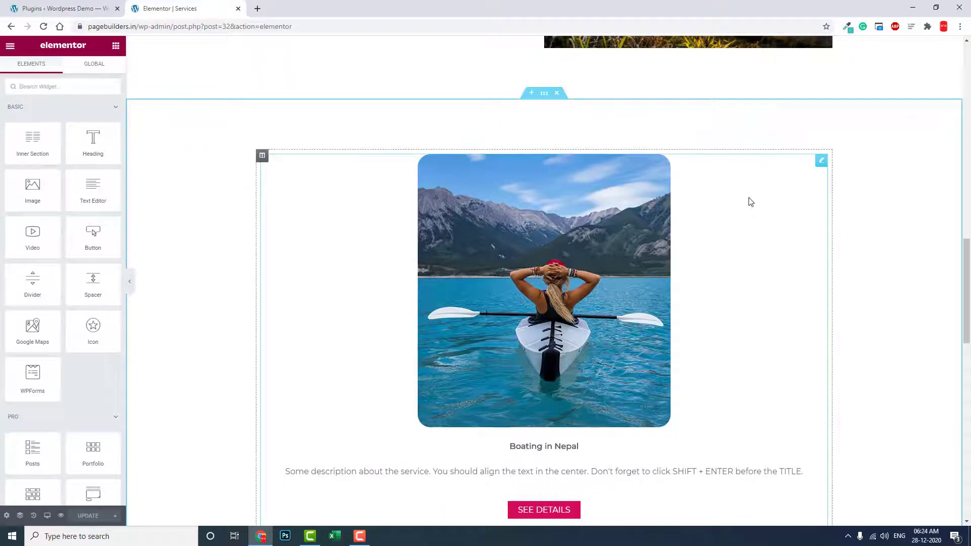
right_click(767, 189)
click(786, 329)
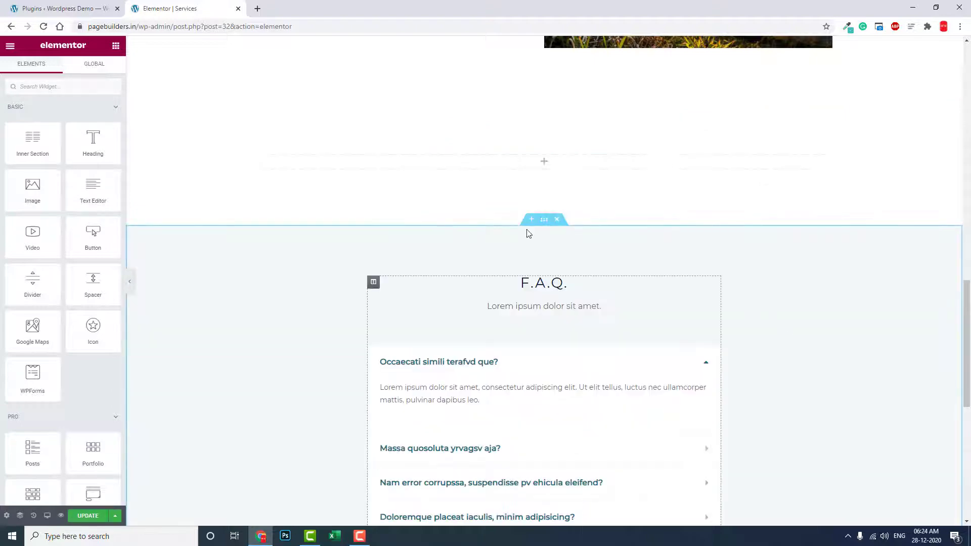
- Add an Advanced Carousel widget to the empty column above the F.A.Q. section
scroll(60, 193, down, 20)
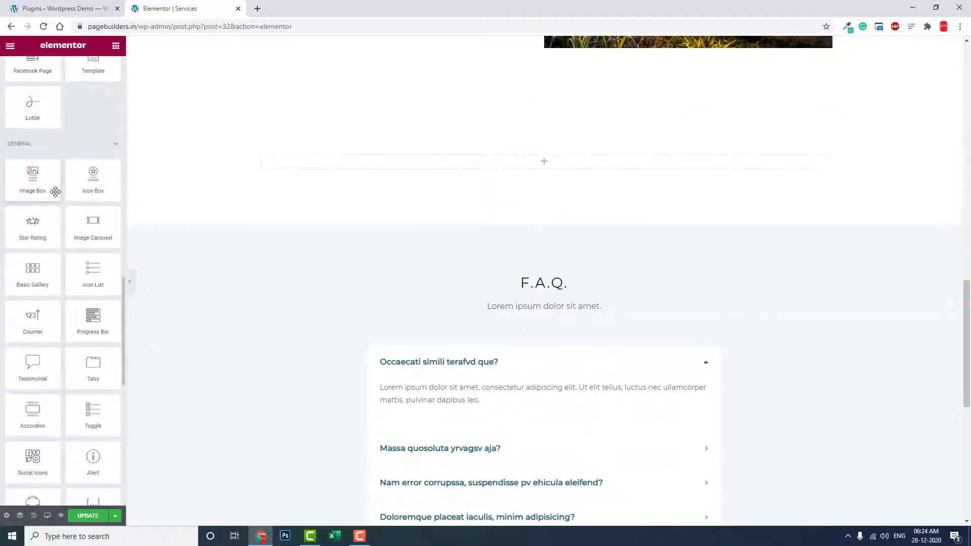
scroll(58, 296, up, 15)
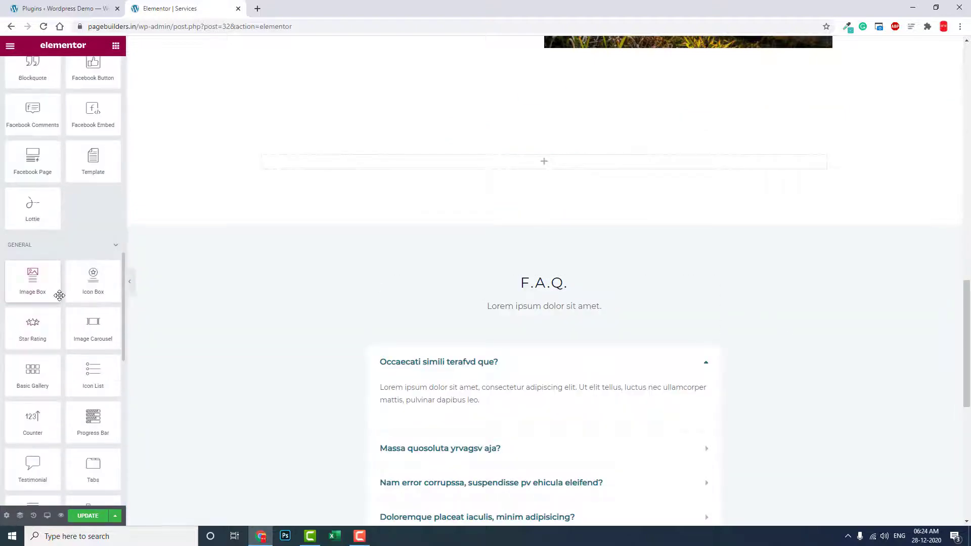
scroll(59, 295, down, 15)
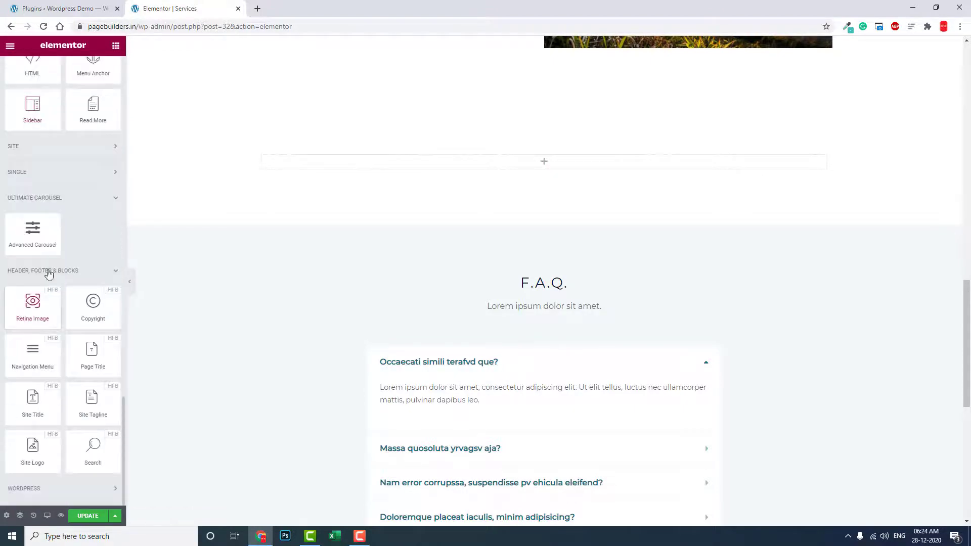
drag(22, 231, 565, 168)
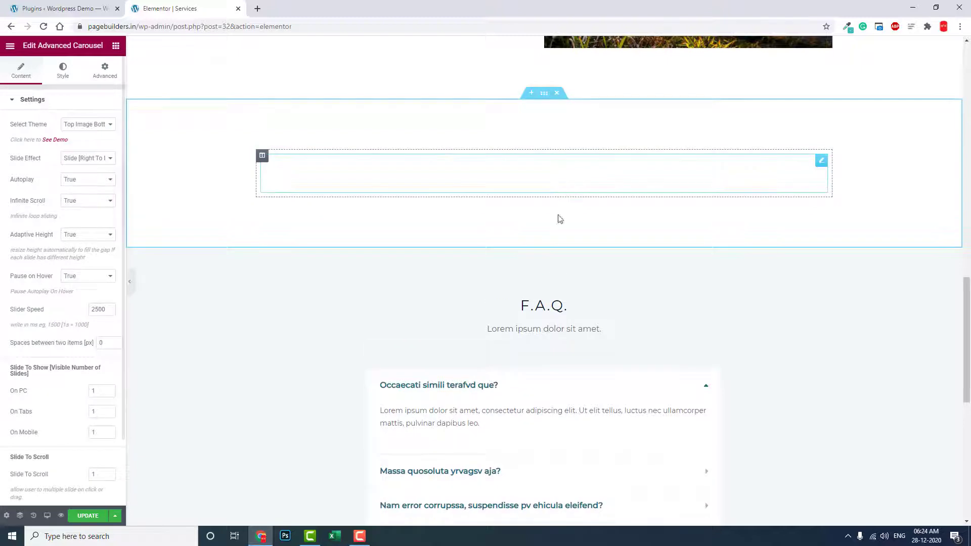
- Set the image of the carousel's first slide to water-sports-02.jpg from the media library
click(59, 86)
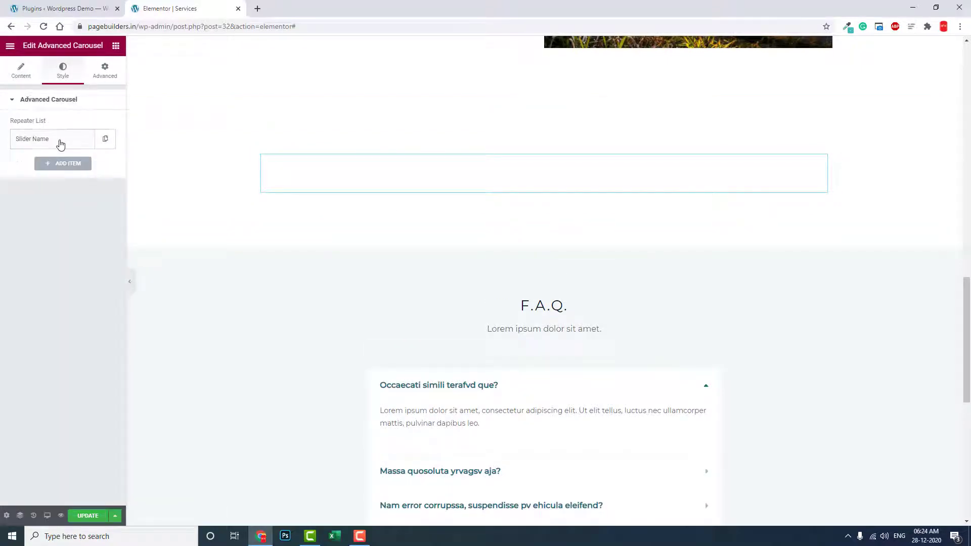
click(59, 142)
click(63, 209)
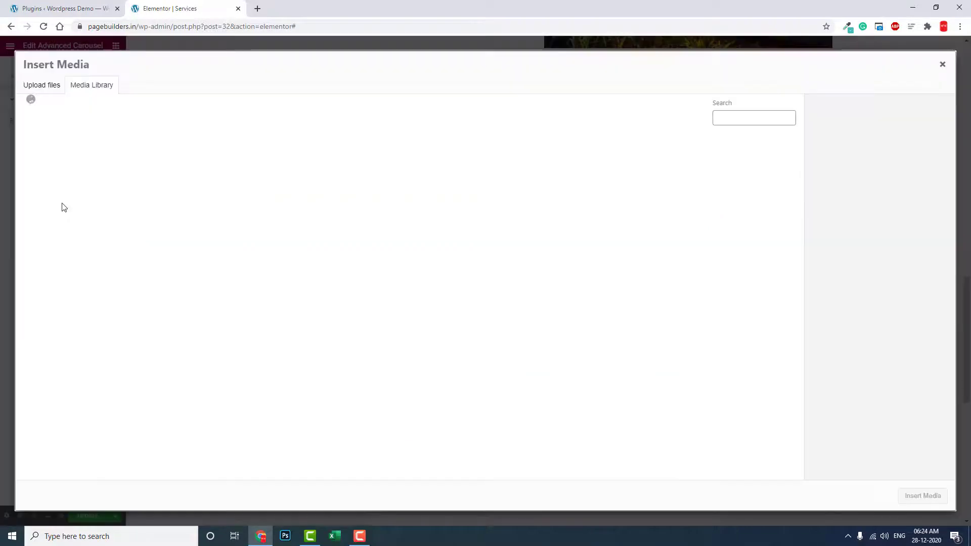
scroll(259, 235, down, 3)
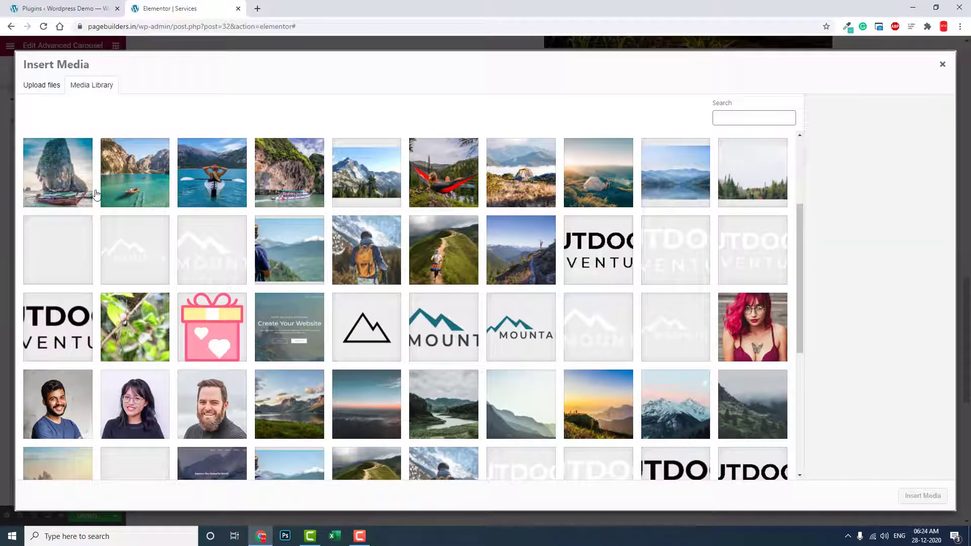
click(71, 189)
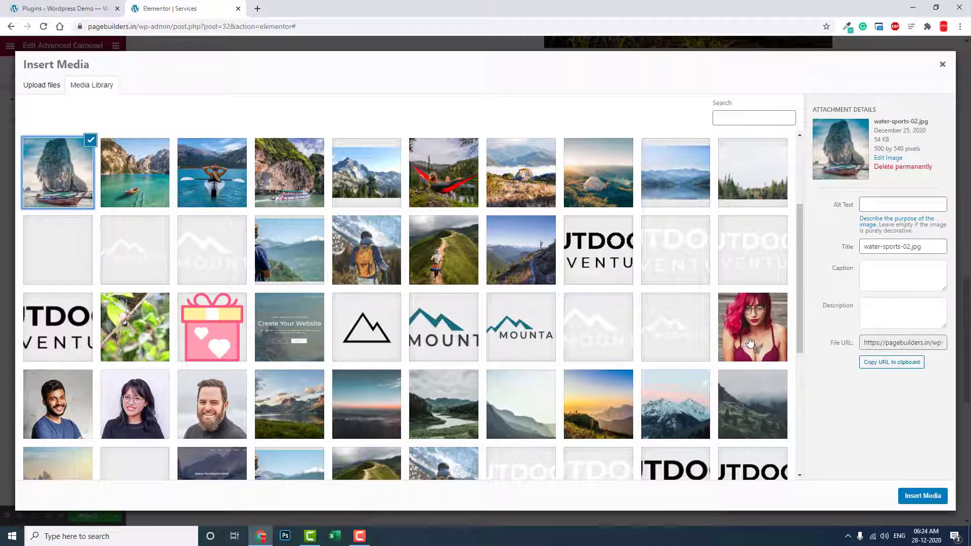
click(921, 495)
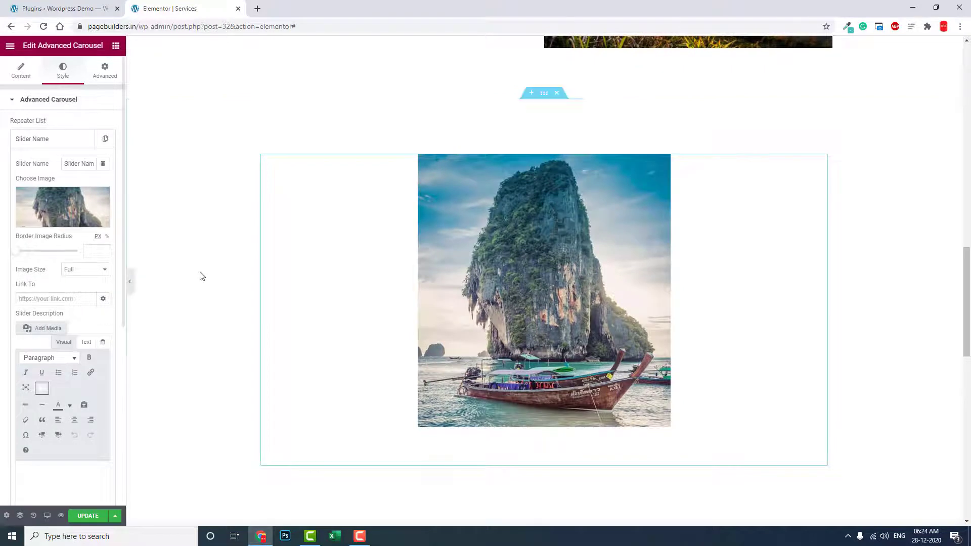
- Enter "SERVICE 1" in the first slide's description
scroll(20, 330, down, 3)
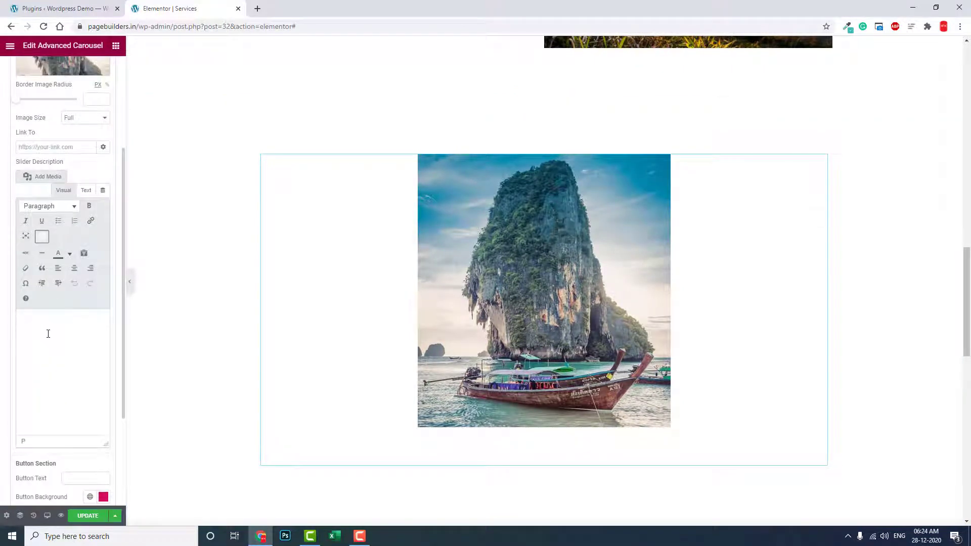
click(48, 334)
text(SERVICE 1)
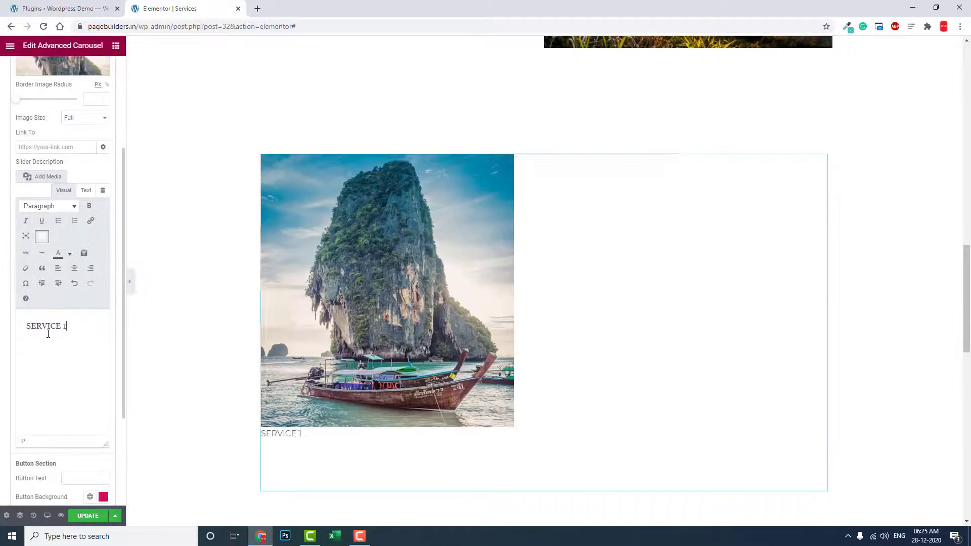
- Copy the full short description paragraph under the "service 1" heading higher up on the page
scroll(237, 141, up, 10)
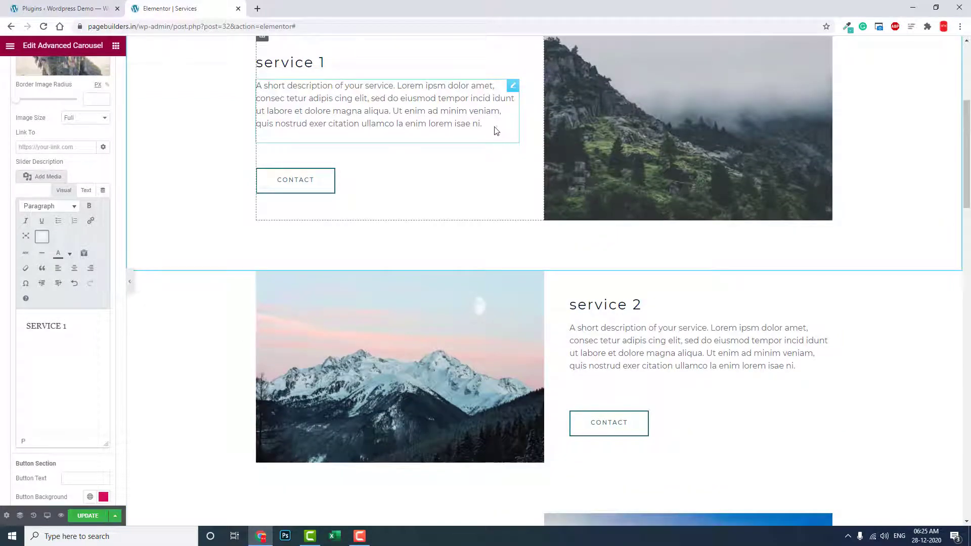
drag(495, 130, 258, 87)
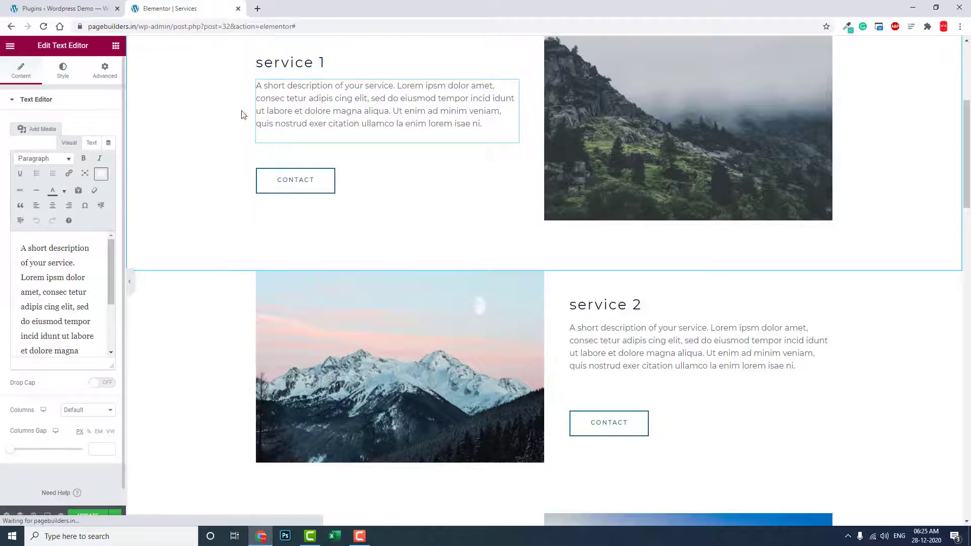
scroll(215, 155, down, 2)
scroll(215, 155, down, 2)
scroll(219, 154, up, 5)
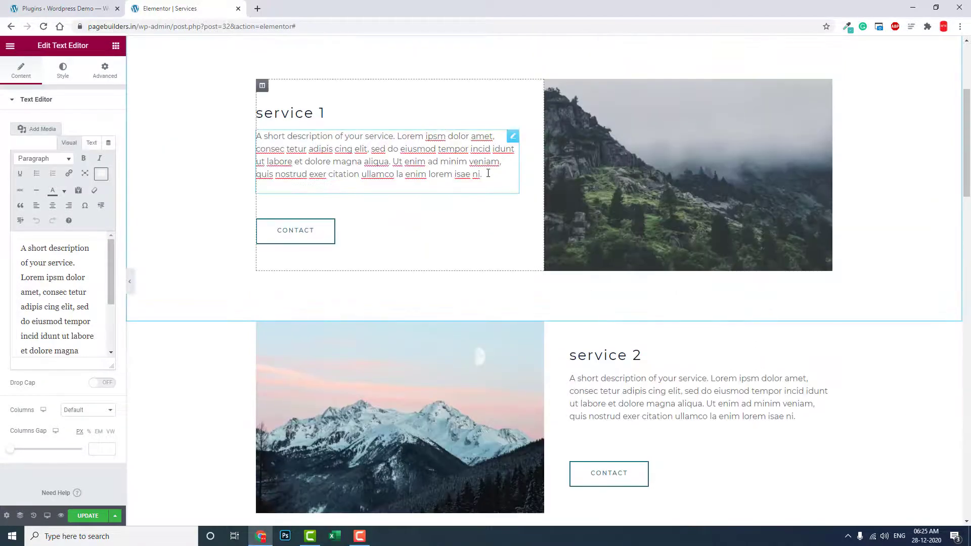
drag(487, 173, 258, 127)
key(ctrl+c)
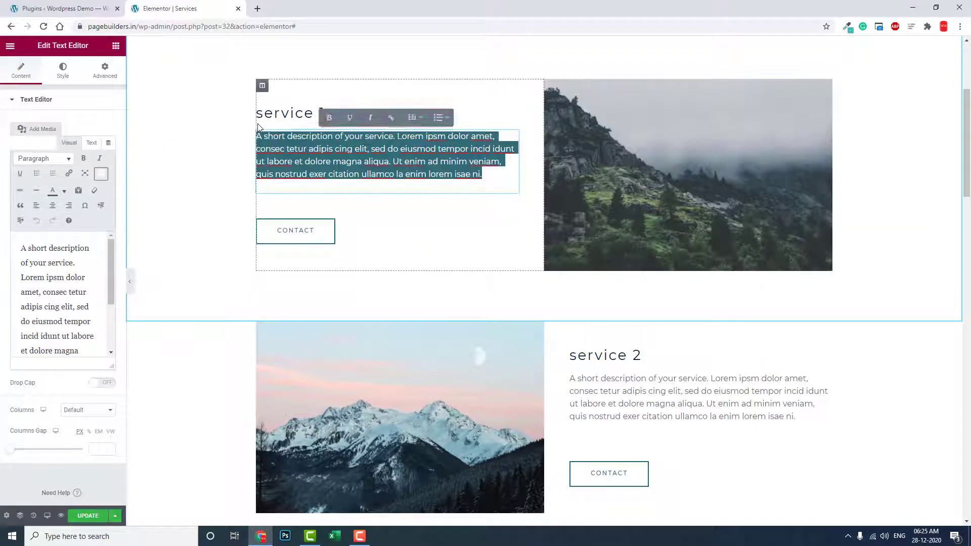
- Paste the copied paragraph below "SERVICE 1" in the description of the Advanced Carousel's first slide
scroll(258, 126, down, 4)
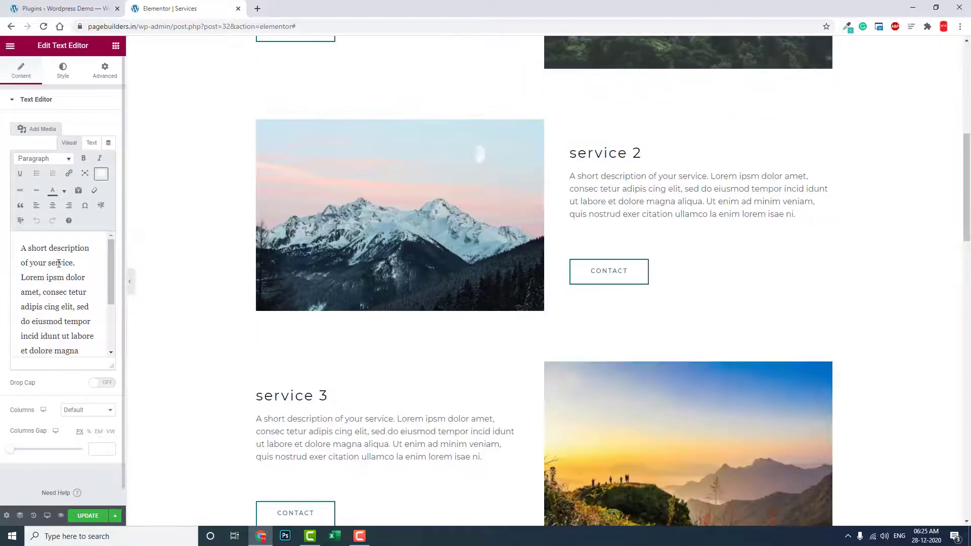
scroll(59, 263, down, 3)
scroll(347, 283, down, 15)
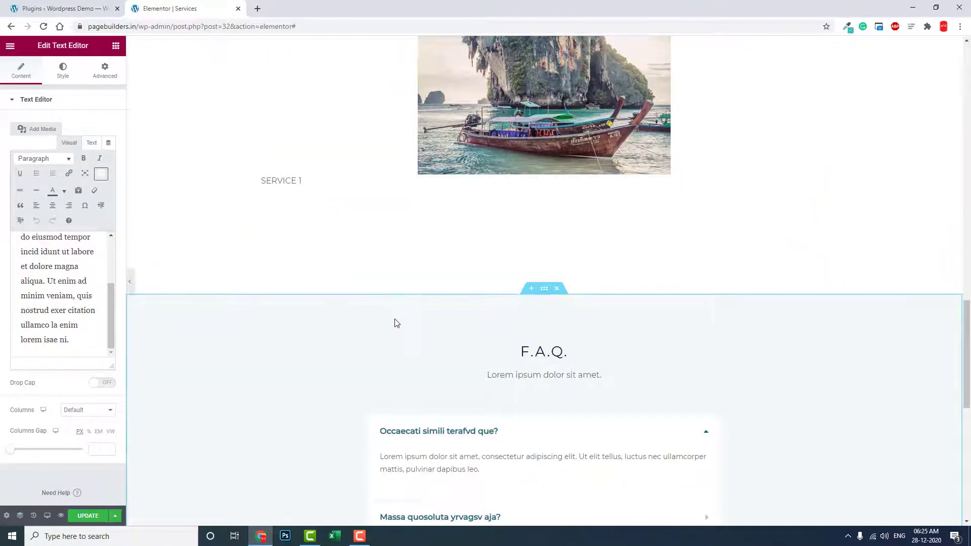
scroll(399, 293, up, 4)
click(292, 386)
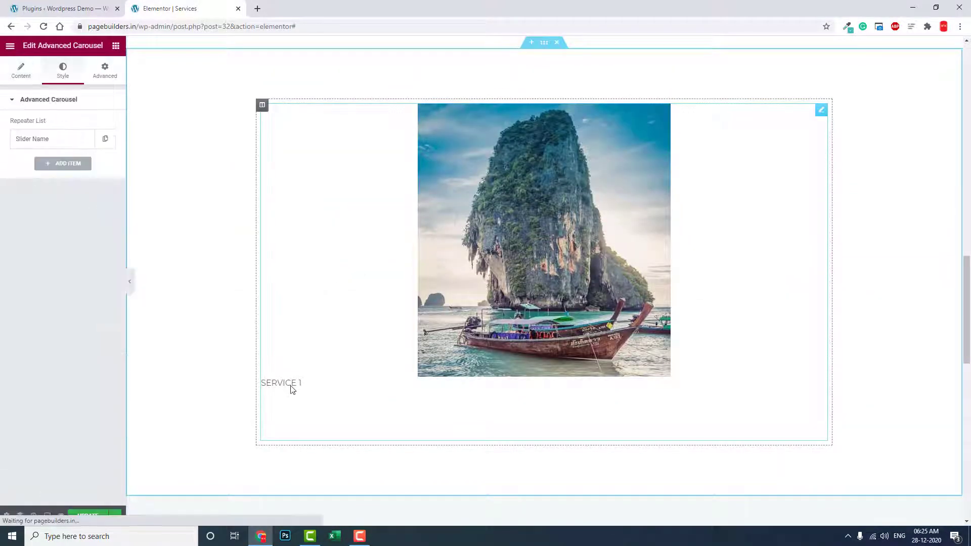
click(44, 143)
scroll(48, 360, down, 2)
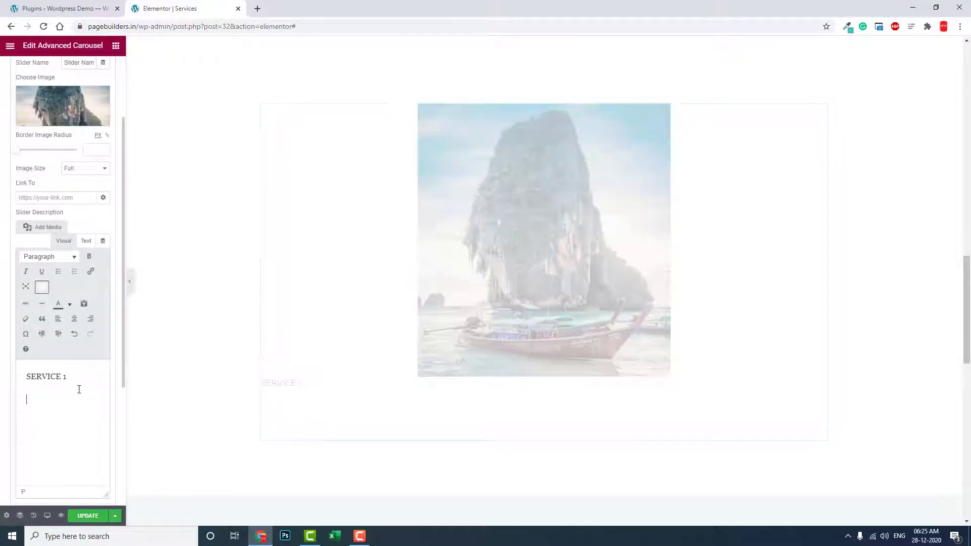
key(ctrl+v)
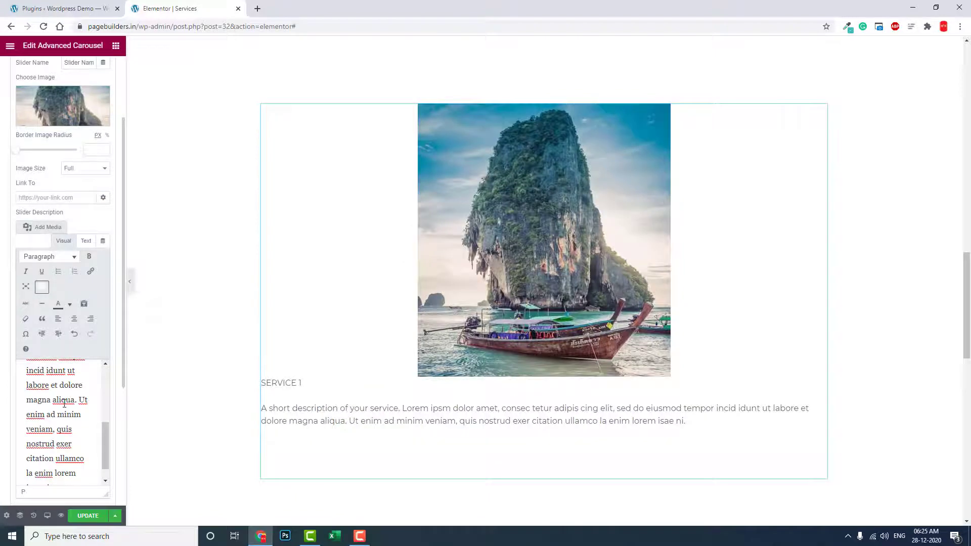
- Center-align the first slide's entire description and insert a blank line above "SERVICE 1"
key(ctrl+a)
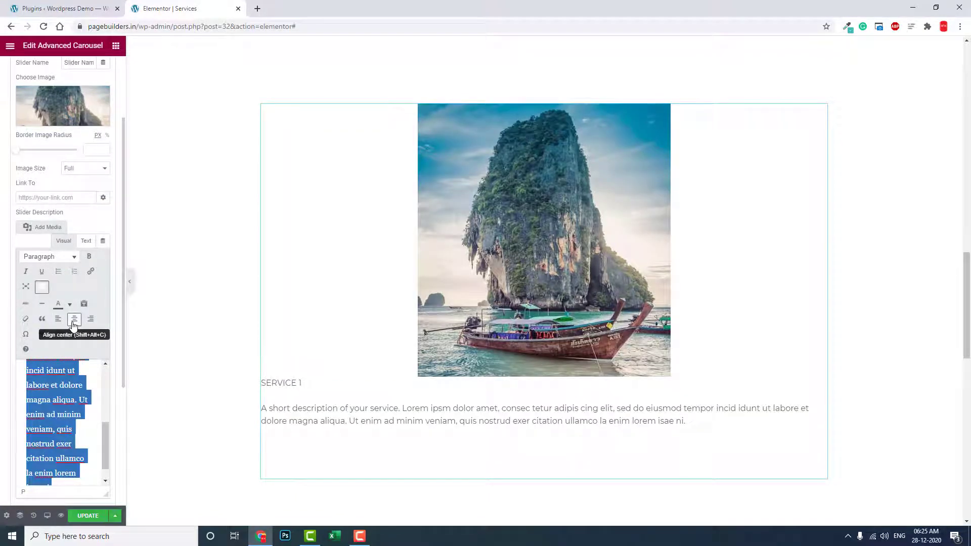
click(75, 320)
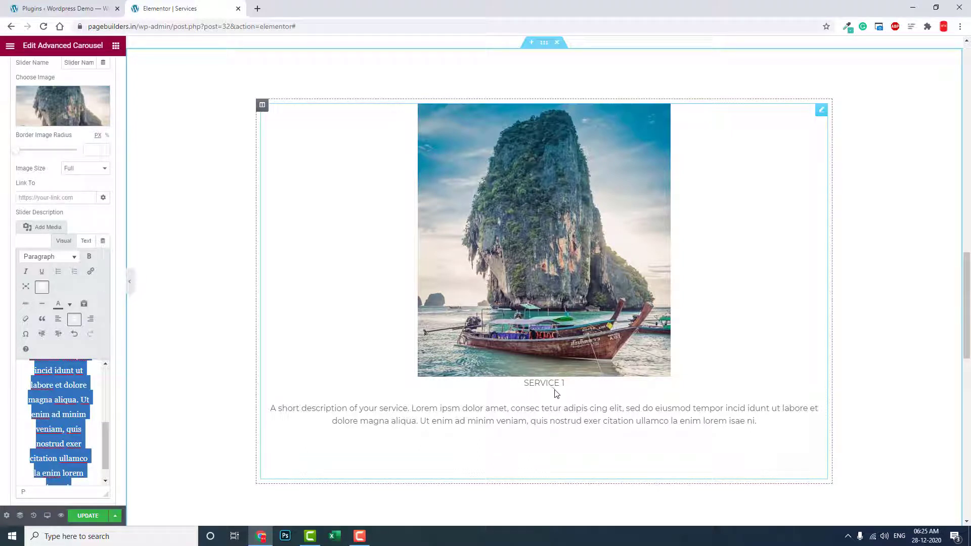
scroll(47, 397, up, 5)
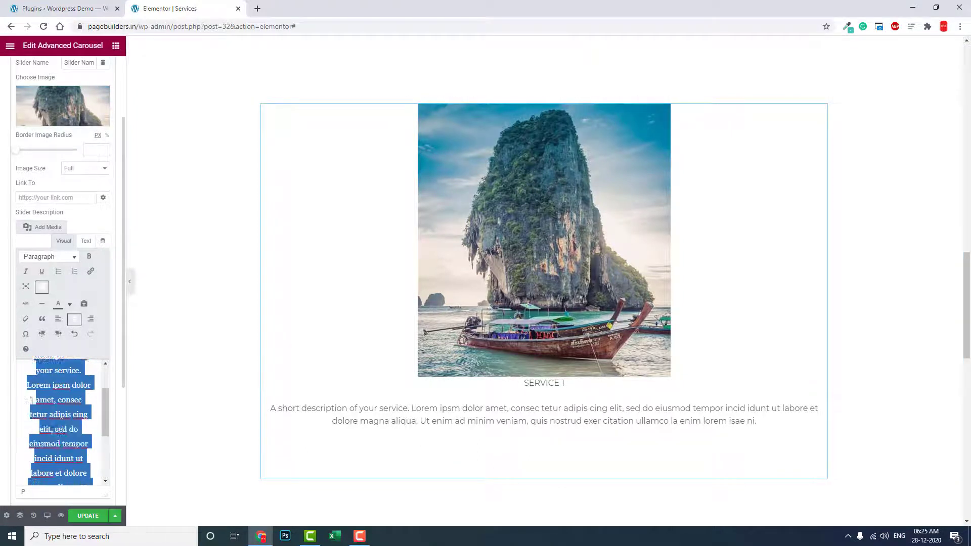
click(39, 376)
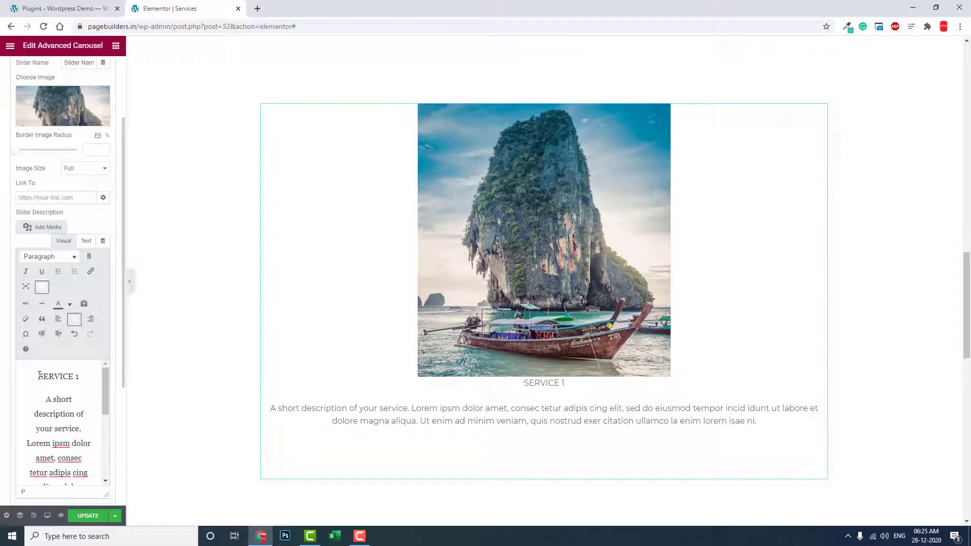
key(Return)
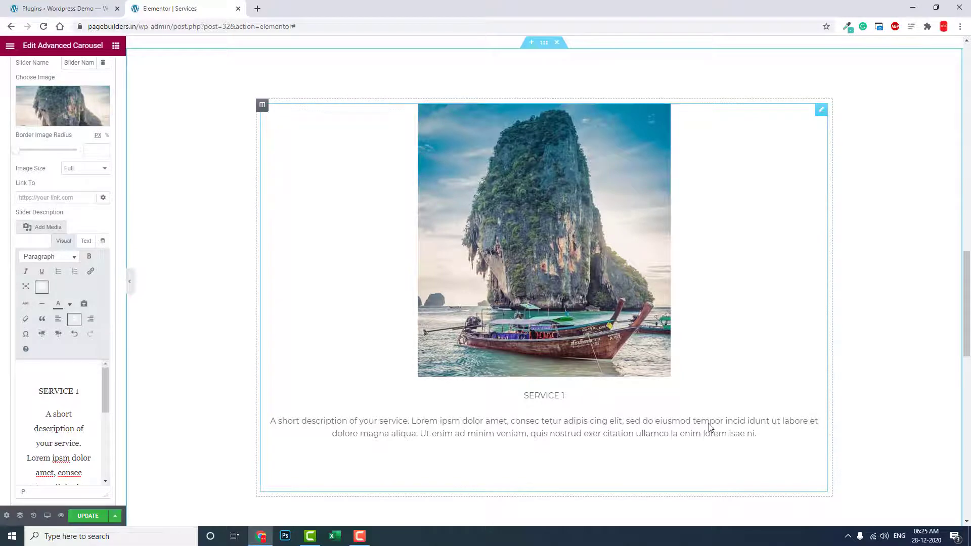
- Set the first slide's button text to "SEE MORE"
scroll(568, 377, down, 5)
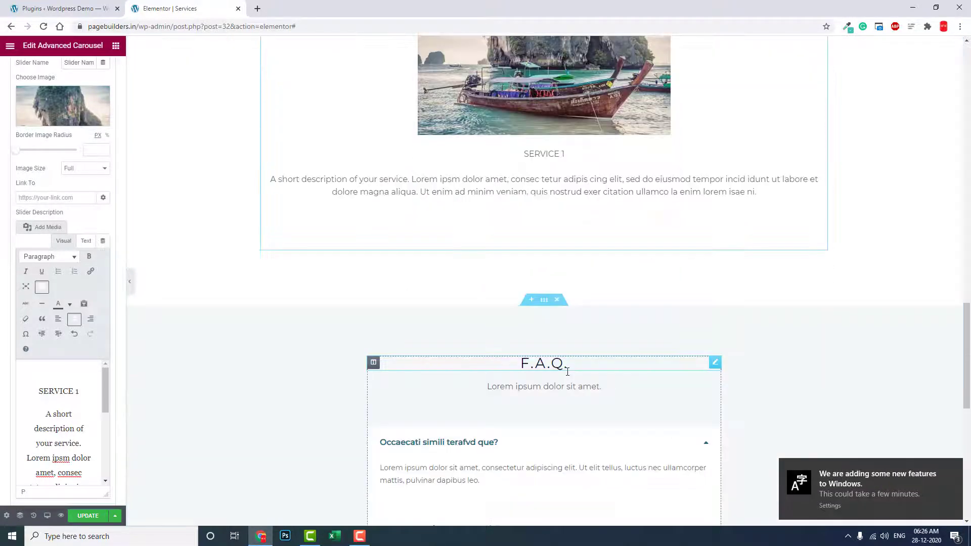
scroll(564, 373, up, 1)
scroll(8, 347, down, 2)
scroll(11, 351, down, 2)
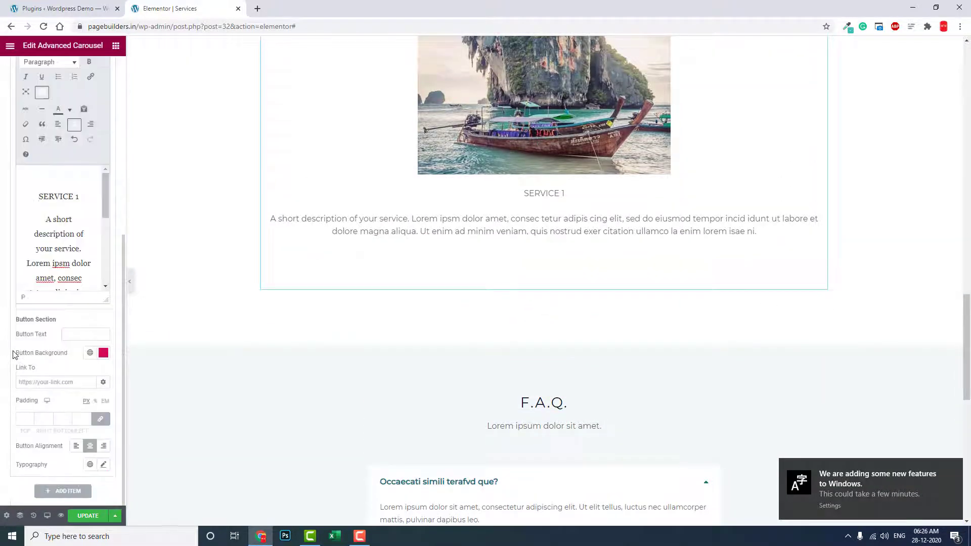
click(85, 331)
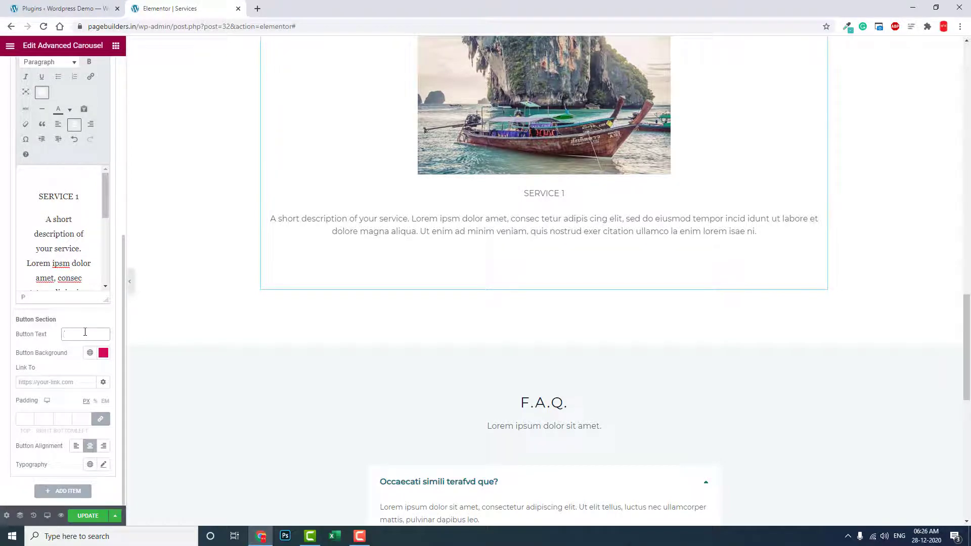
text(bo)
key(BackSpace)
key(BackSpace)
text(SEE )
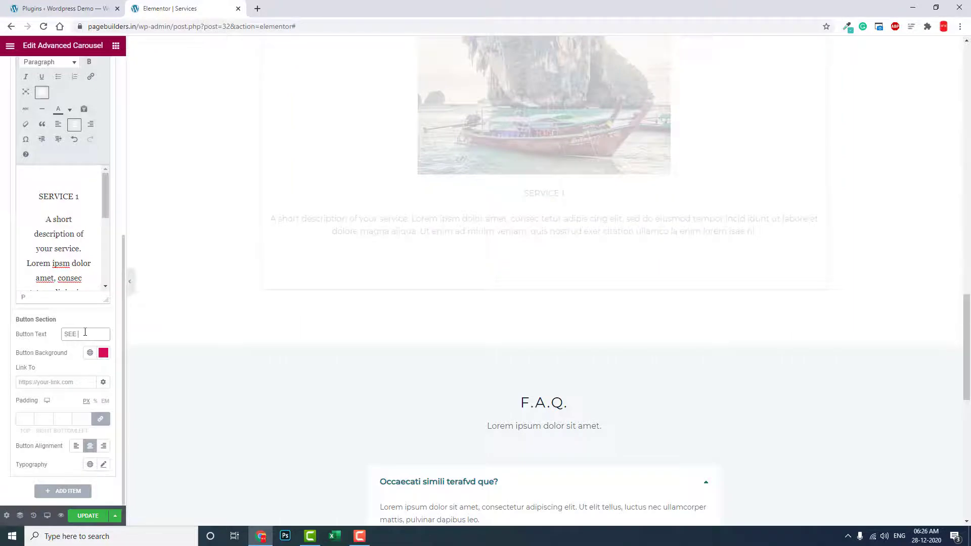
text(MORE)
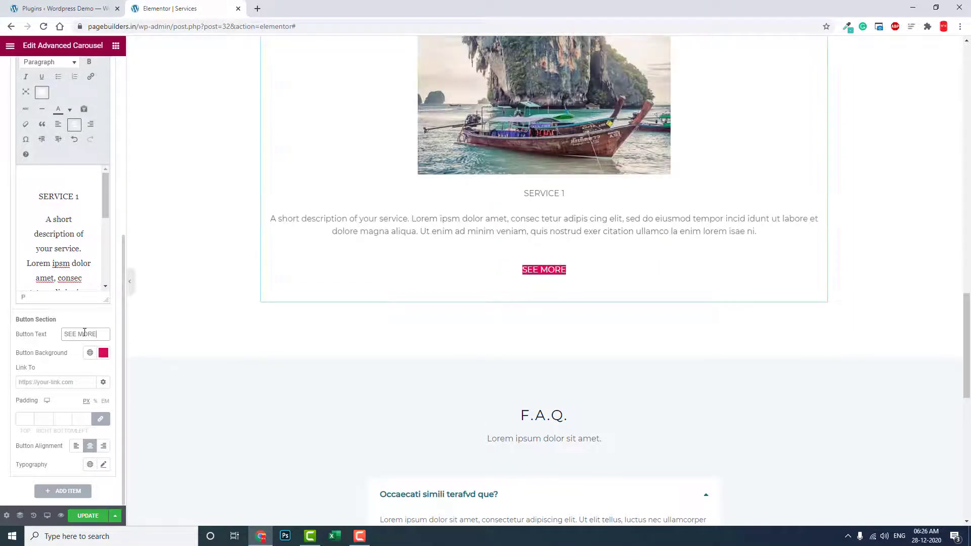
- Unlink the first slide's button padding and set it to 10 top, 20 right, 10 bottom and 20 left, in pixels
click(100, 419)
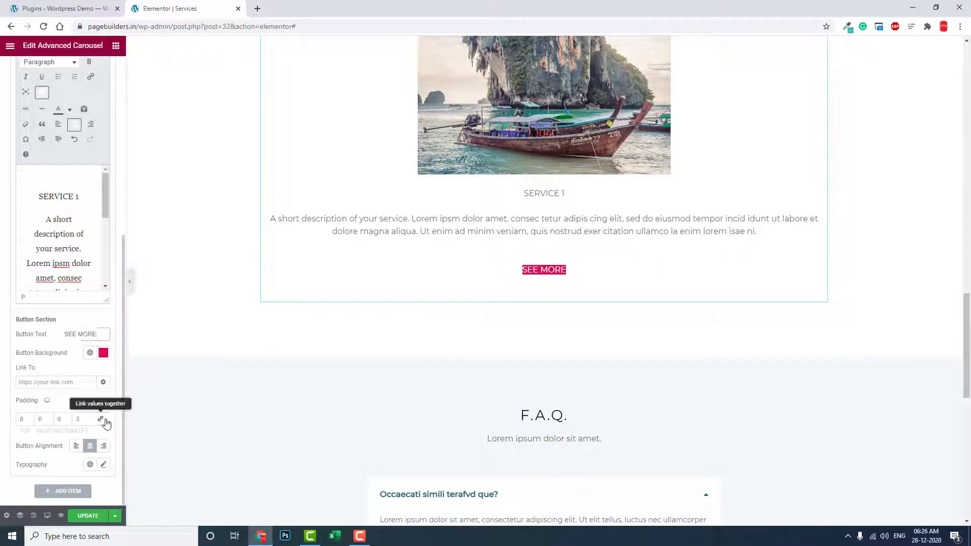
double_click(24, 419)
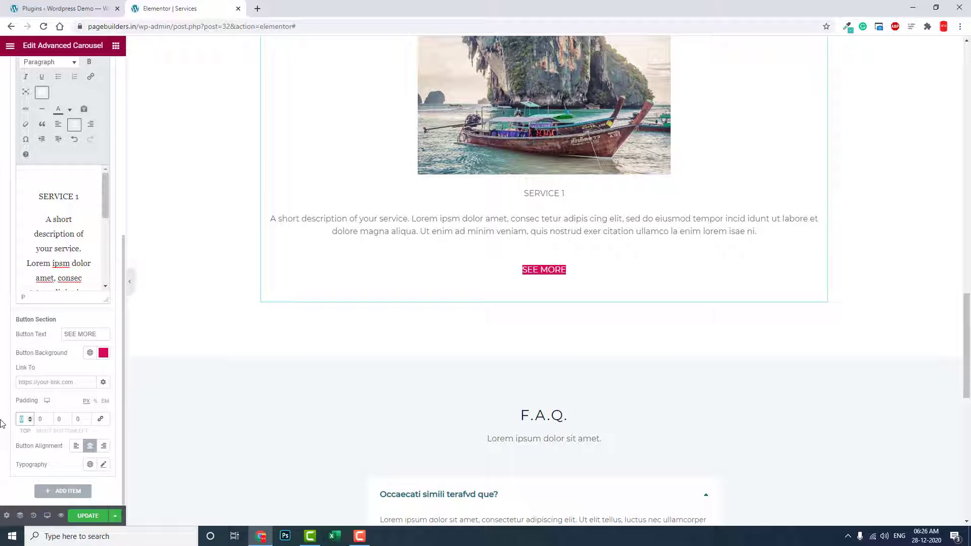
text(10)
key(Tab)
text(20)
key(Tab)
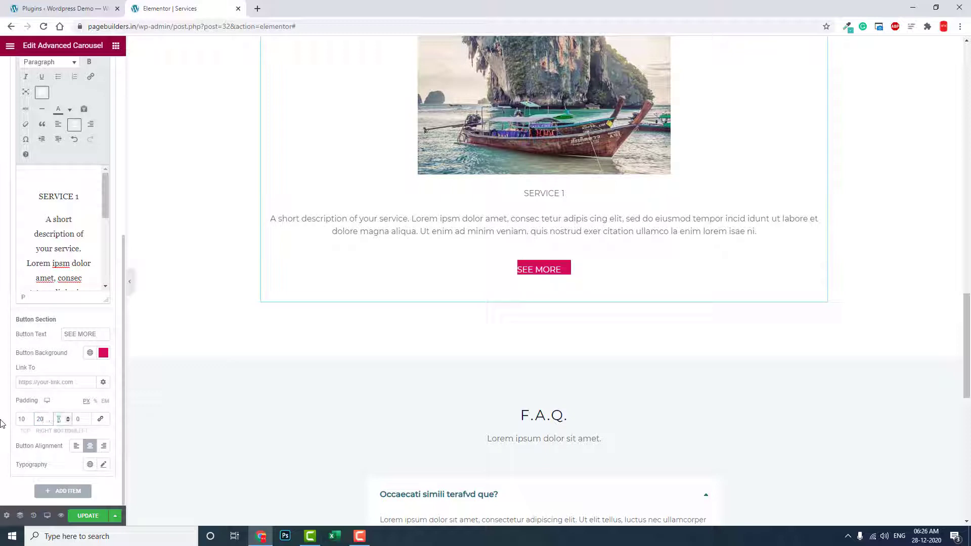
text(10)
key(Tab)
text(20)
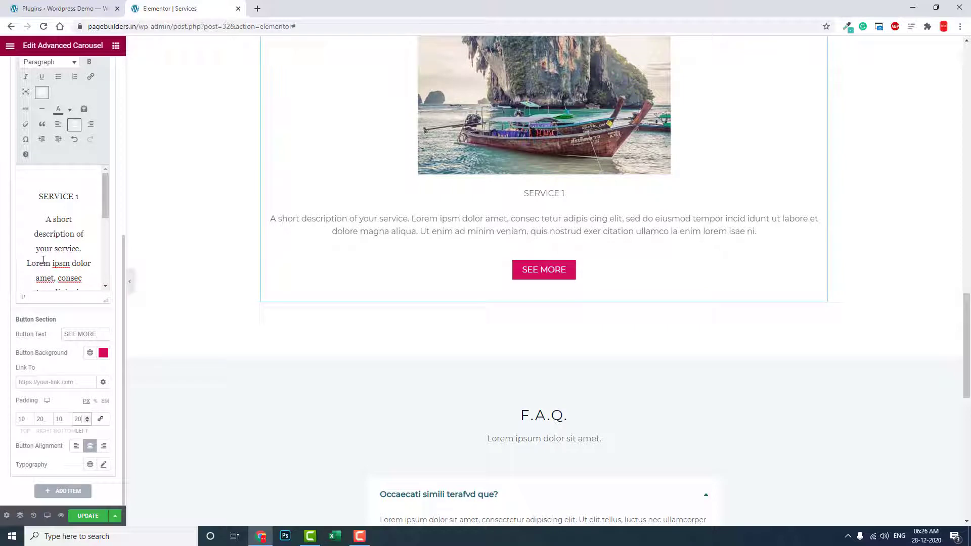
- Change the first slide's button background color to teal (#2FD8BC)
click(103, 353)
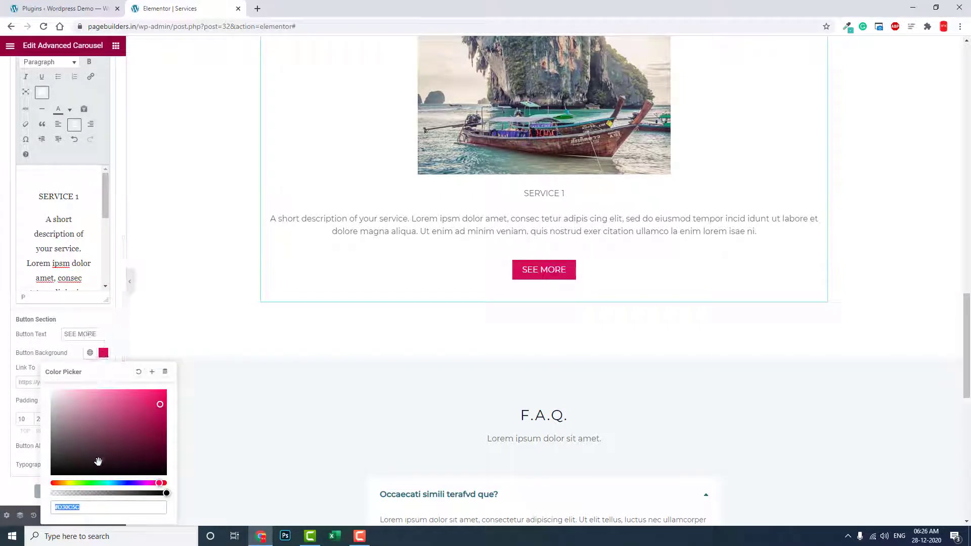
click(104, 483)
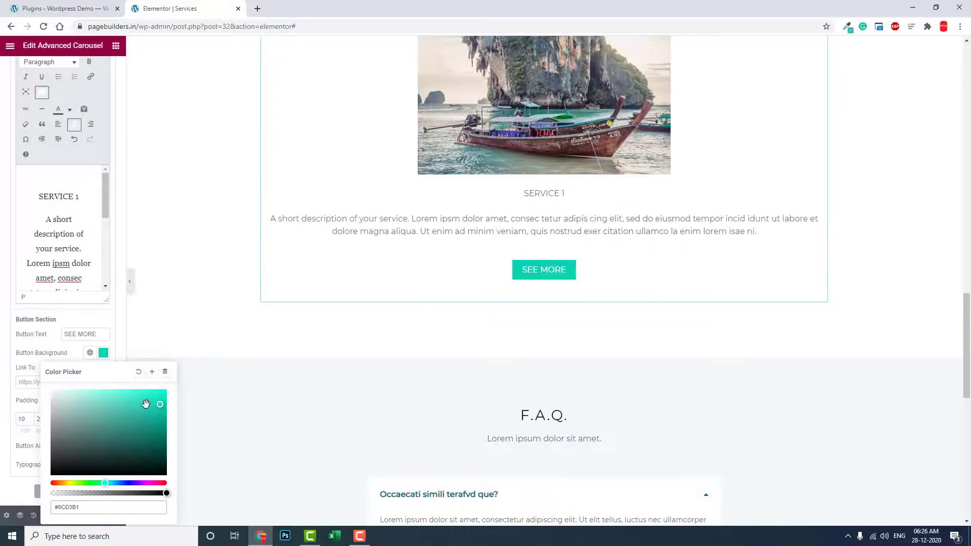
click(141, 403)
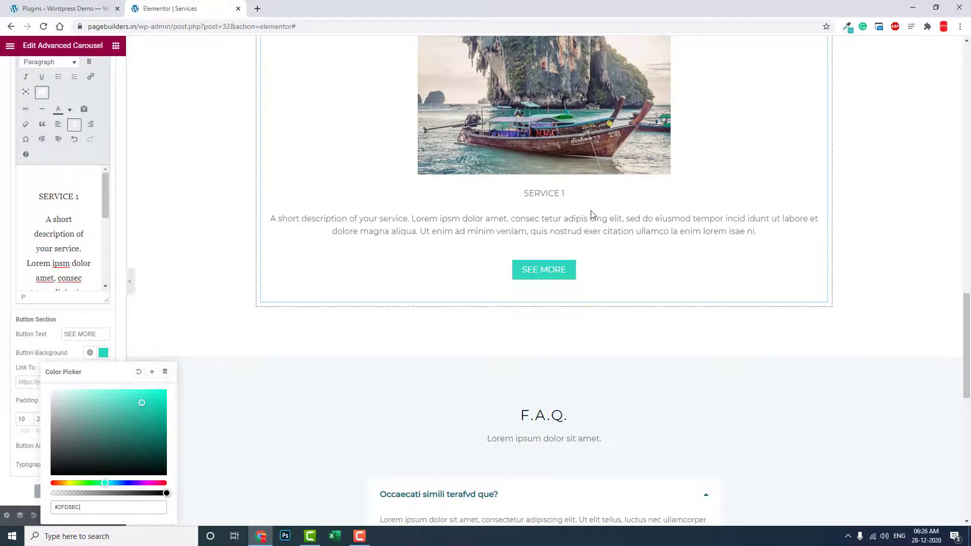
scroll(591, 210, up, 5)
scroll(640, 302, down, 3)
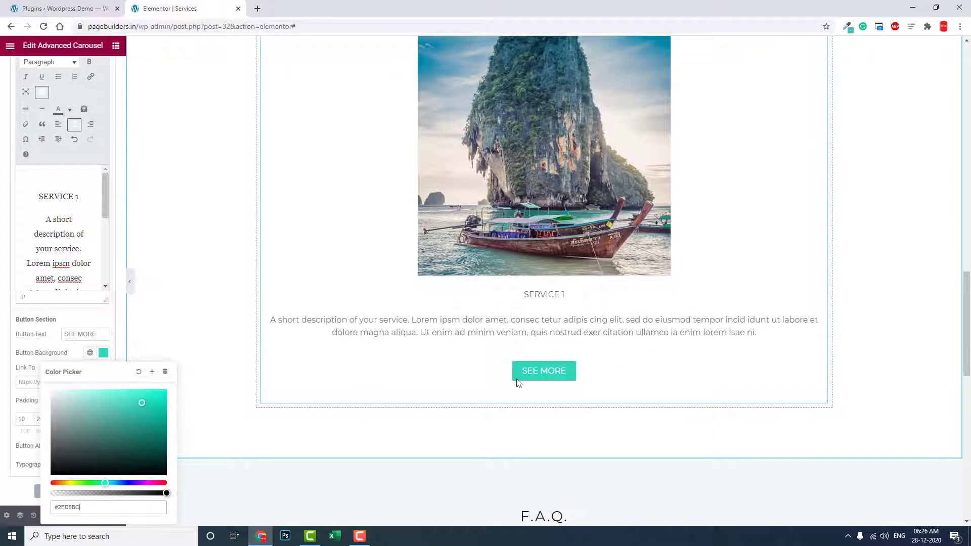
click(102, 353)
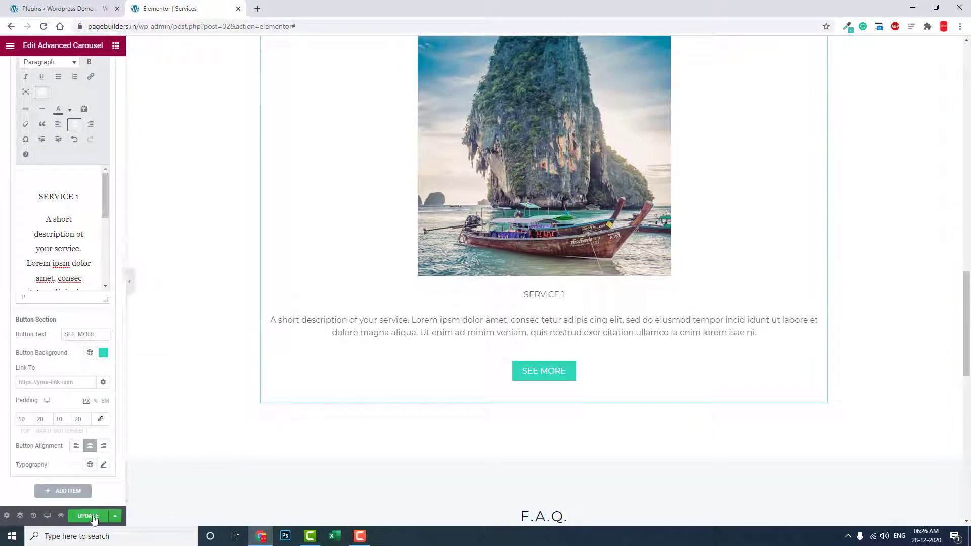
- Duplicate the first carousel slide and set the copy's image to water-sports-01.jpg from the media library
scroll(101, 151, up, 6)
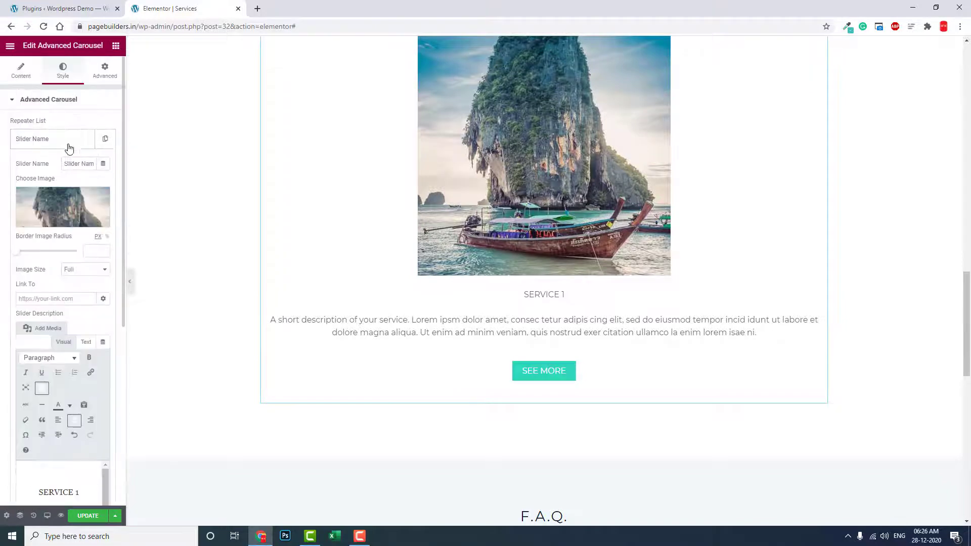
click(70, 146)
click(106, 143)
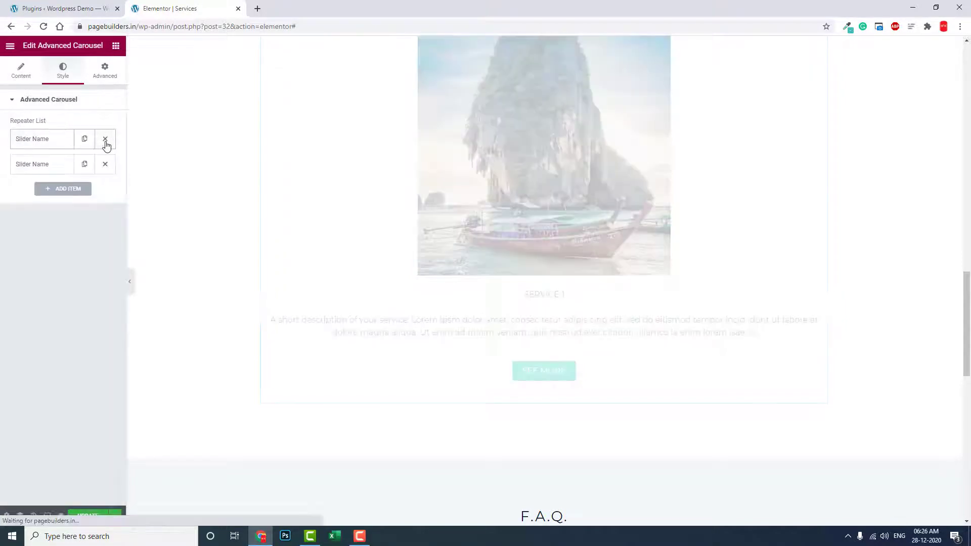
click(59, 162)
click(58, 239)
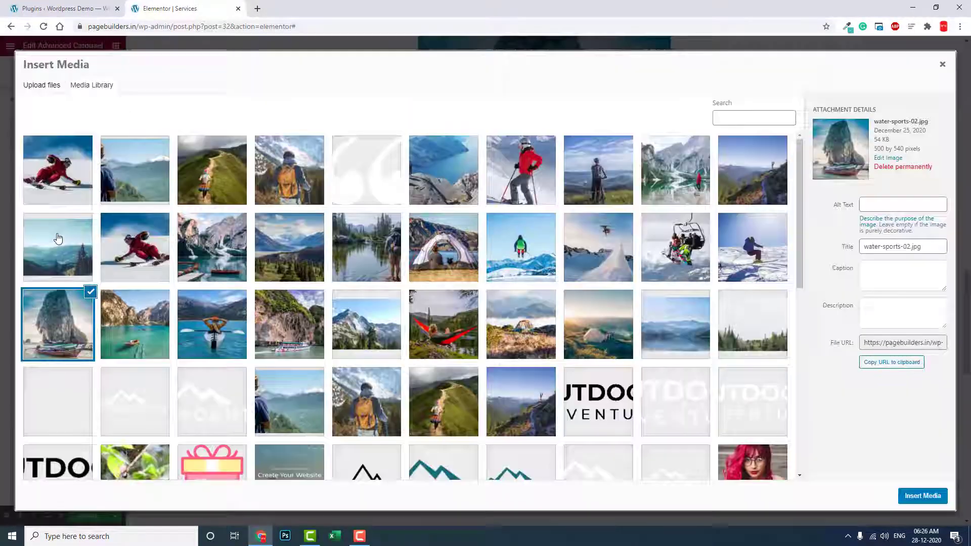
click(135, 325)
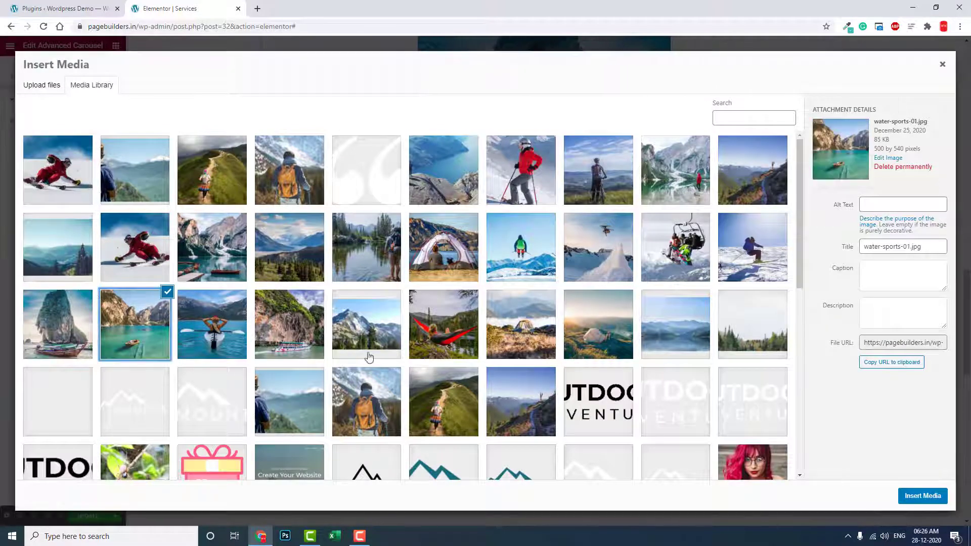
click(924, 497)
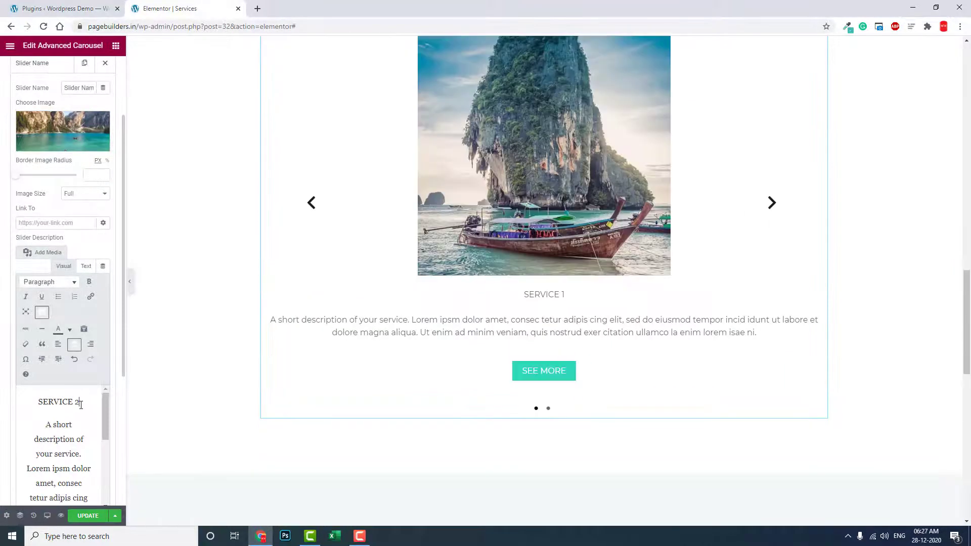
- Change the heading line in the second slide's description to "SERVICE 2"
click(81, 403)
key(BackSpace)
text(2)
scroll(10, 333, up, 2)
scroll(46, 349, down, 7)
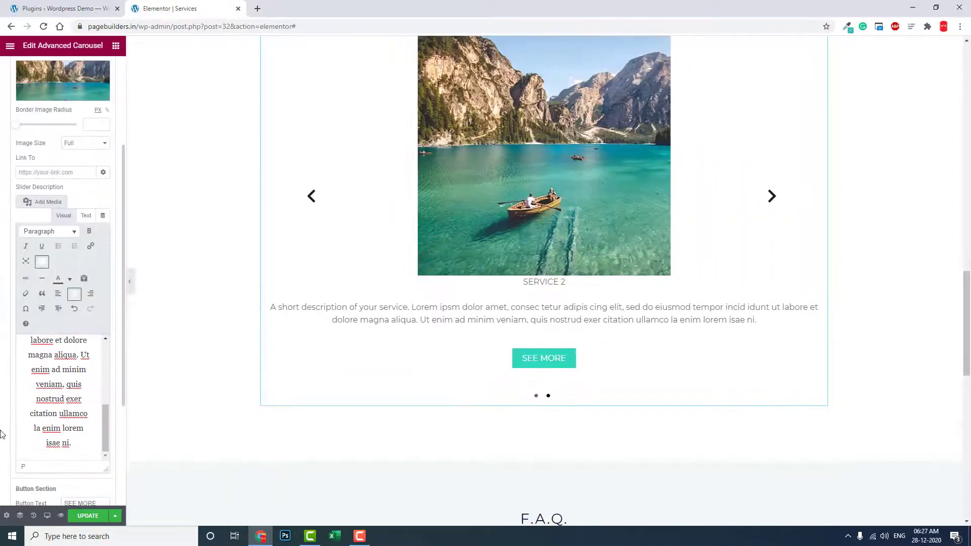
scroll(33, 329, up, 5)
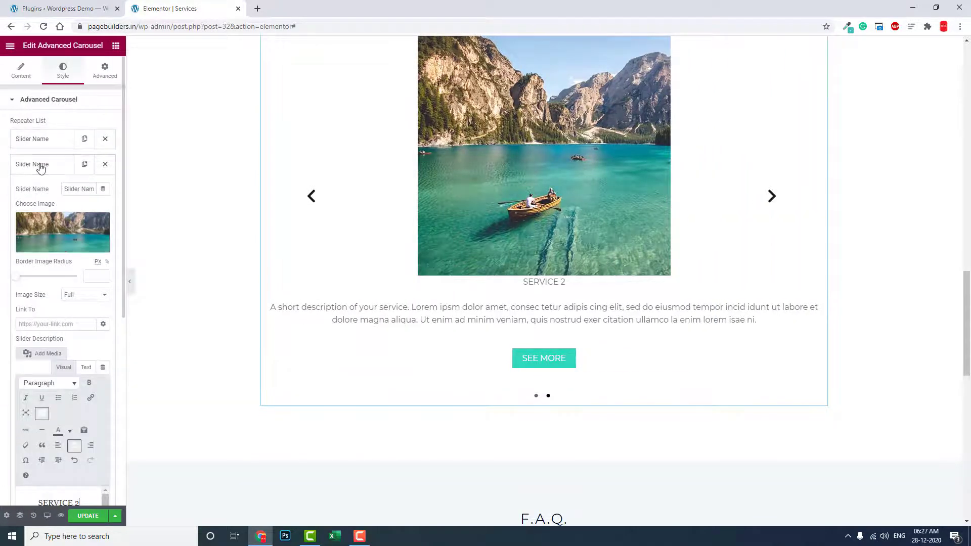
- Duplicate the second carousel slide and set the copy's image to water-sports-04.jpg from the media library
click(43, 166)
click(84, 164)
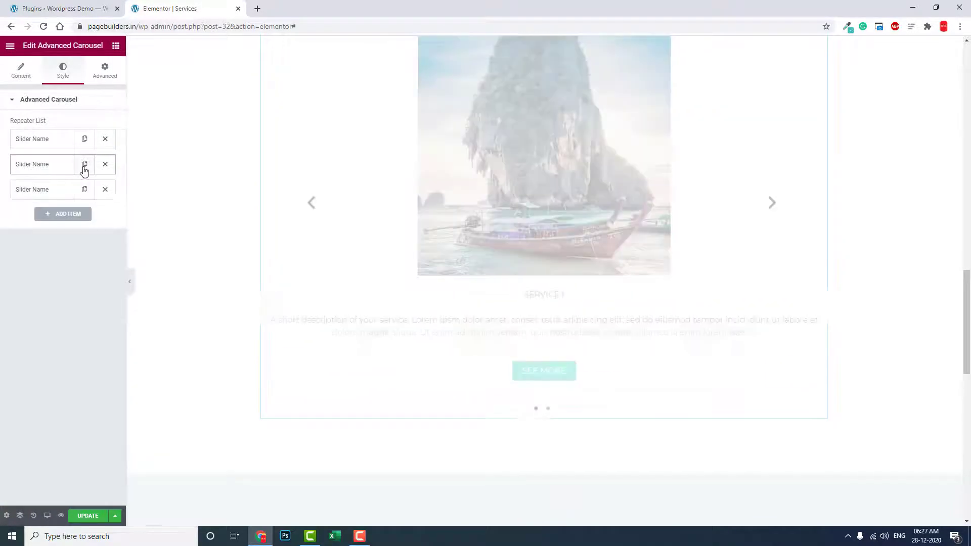
click(53, 188)
click(63, 257)
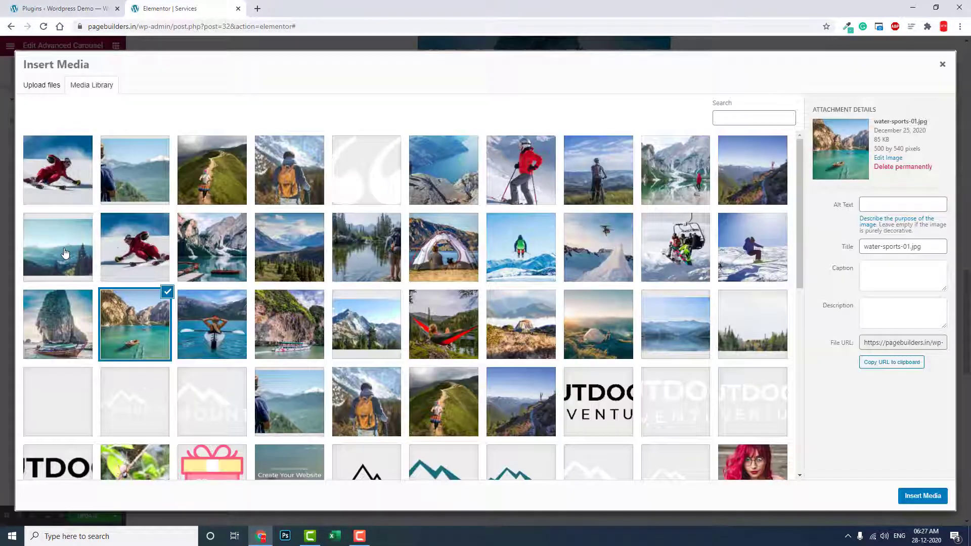
click(227, 328)
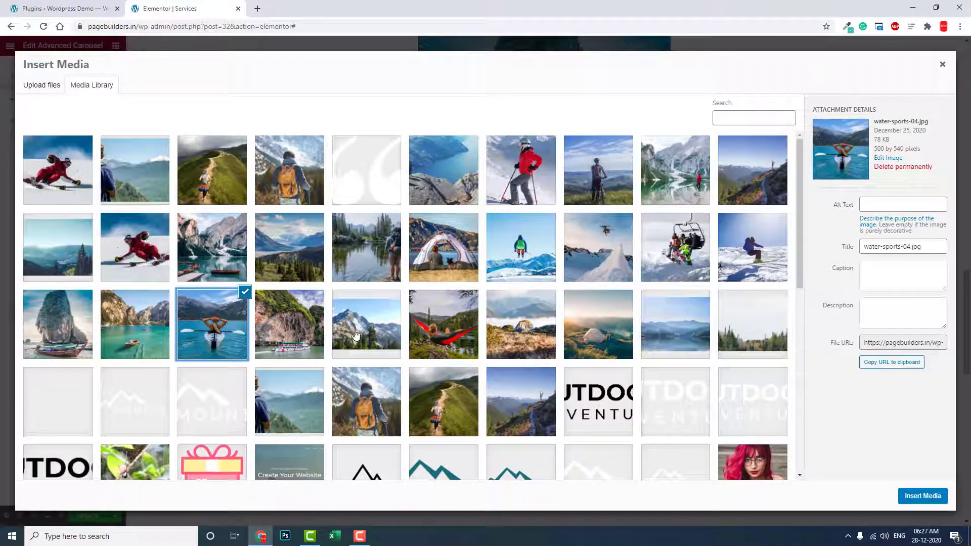
click(917, 498)
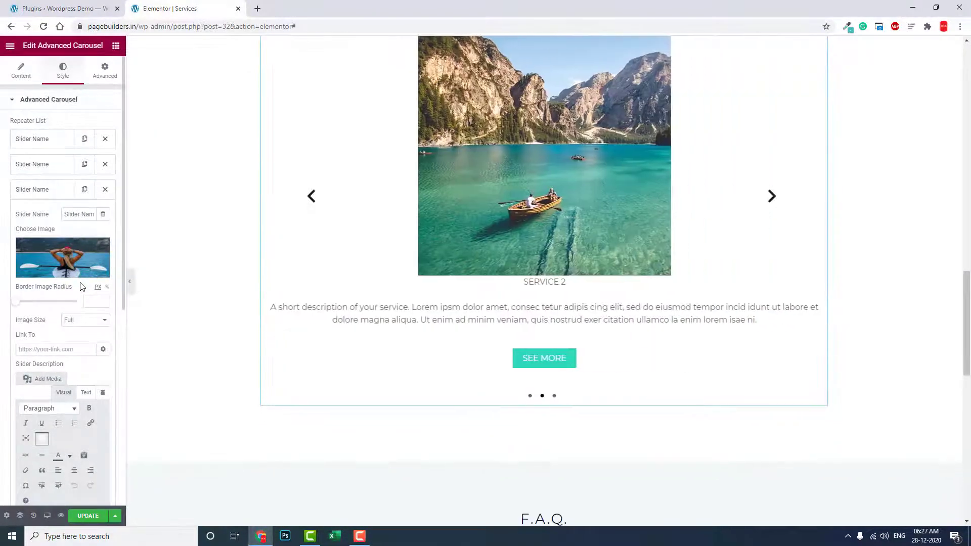
- Check the pixel dimensions of the third slide's image in the media library
mouse_move(75, 256)
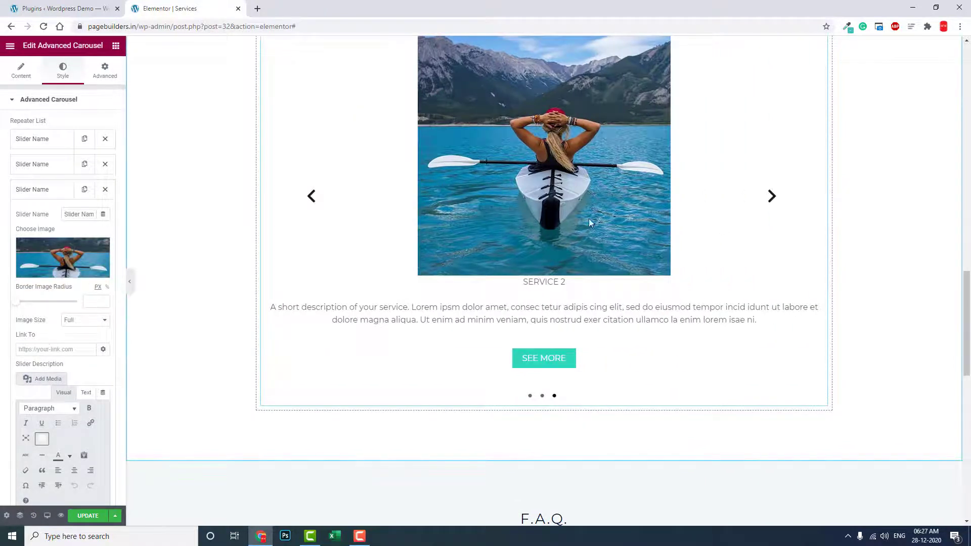
click(40, 256)
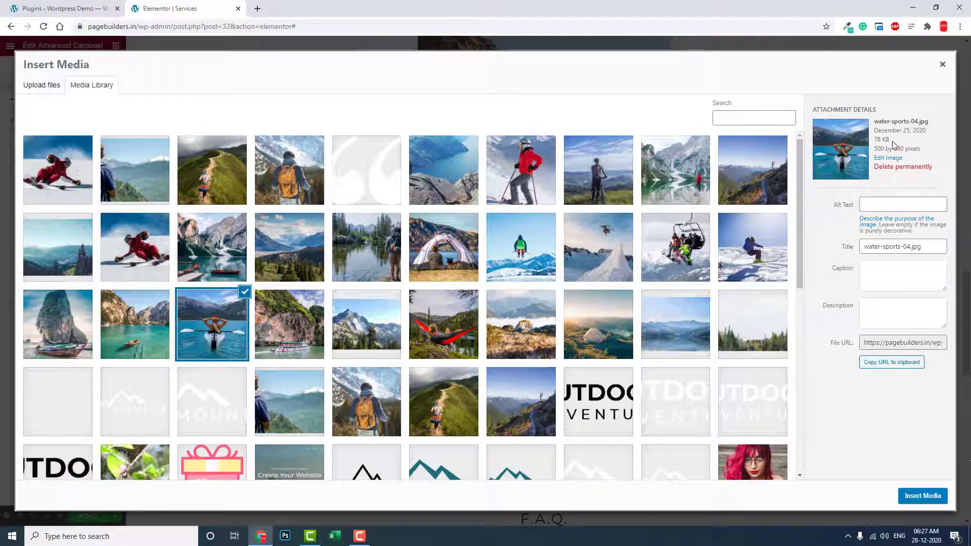
click(942, 64)
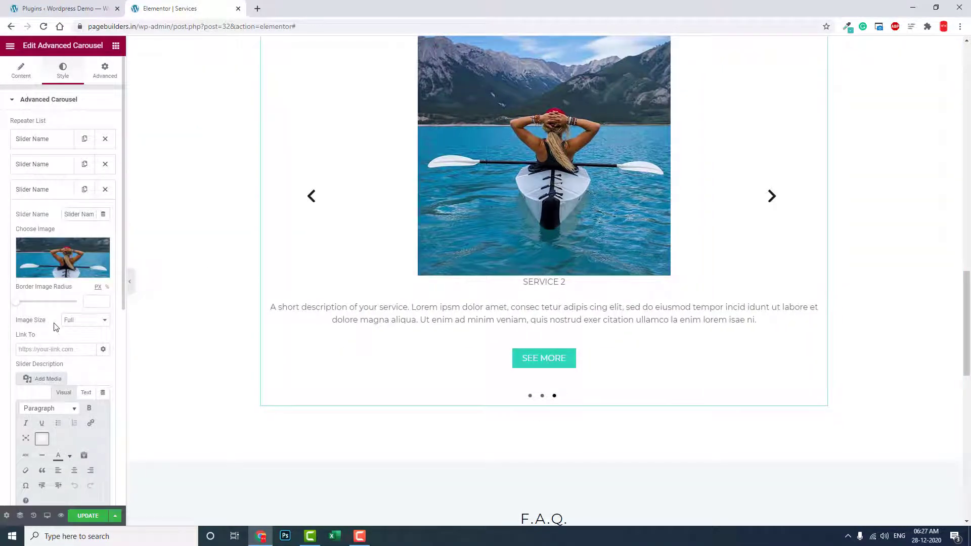
- Compare the third slide's image size options with the thumbnail, medium and large dimensions in the WordPress Media Settings
click(78, 324)
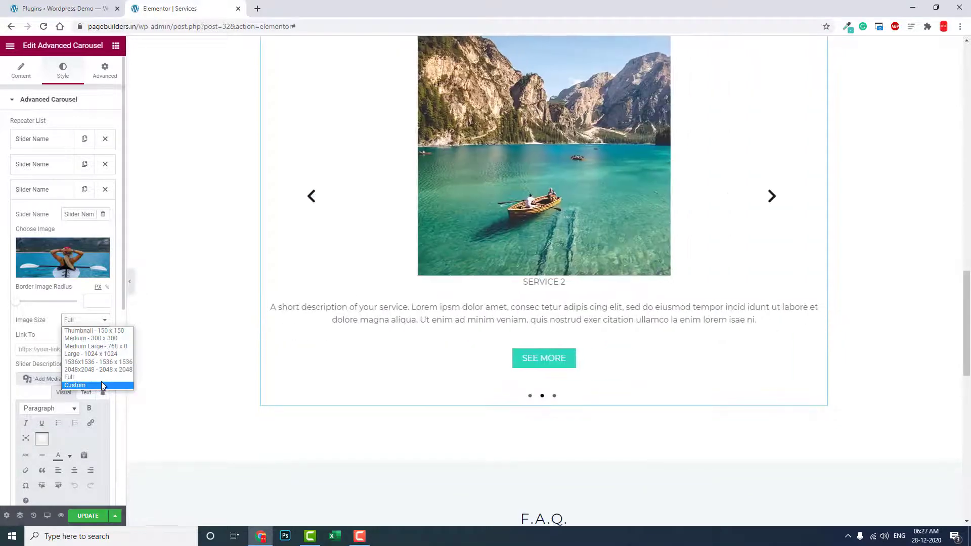
click(71, 8)
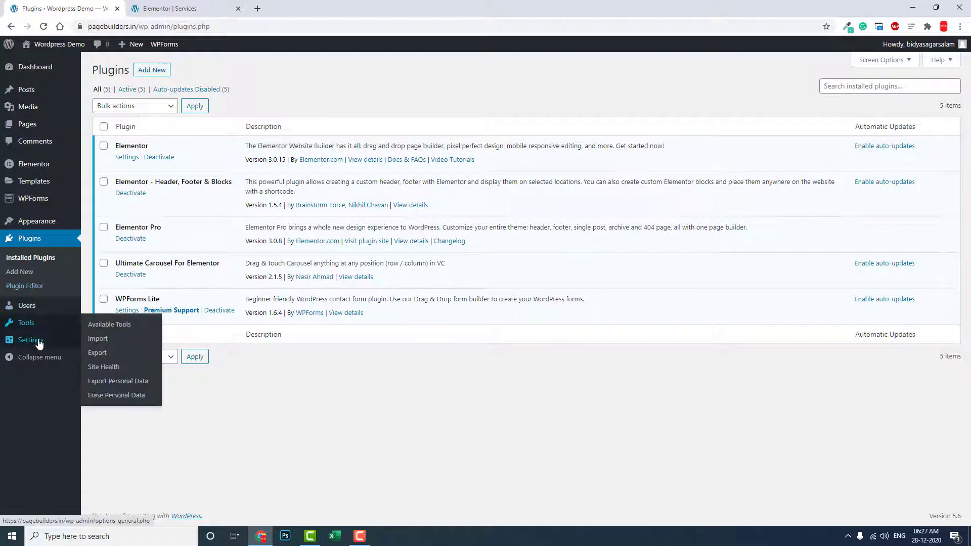
mouse_move(40, 344)
click(99, 399)
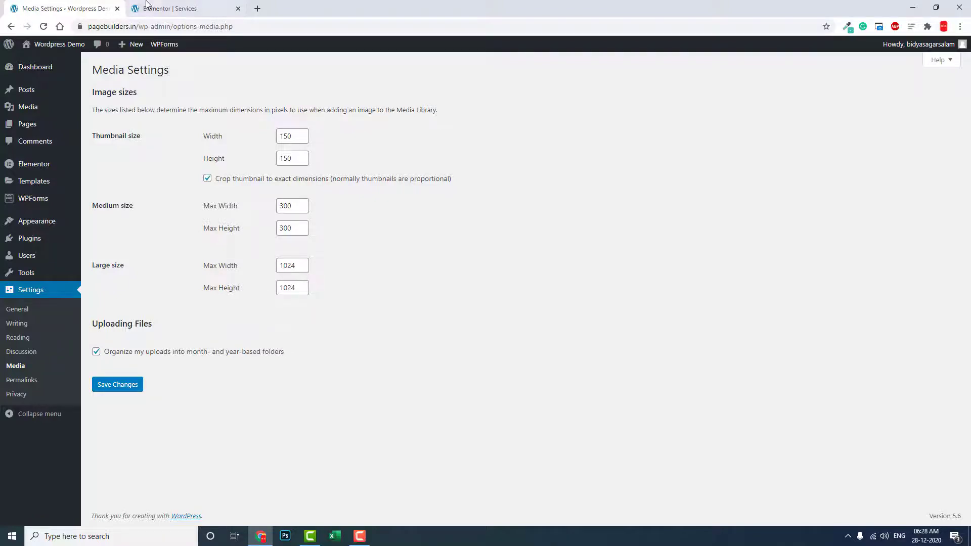
click(162, 9)
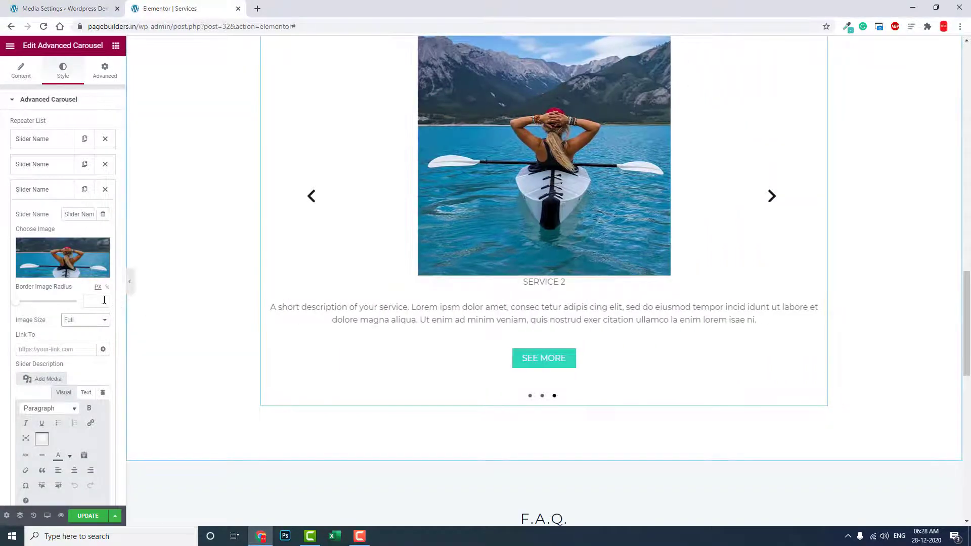
click(86, 320)
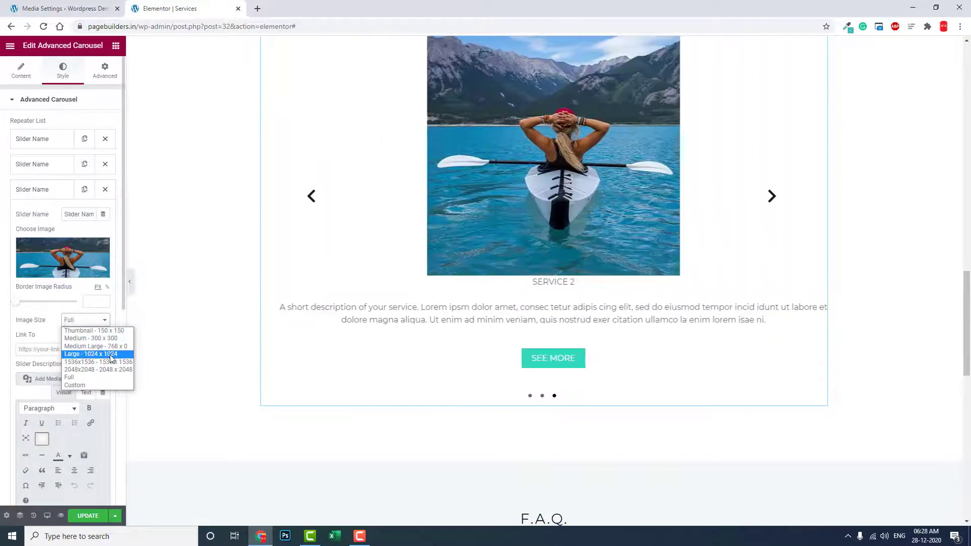
click(43, 8)
click(222, 7)
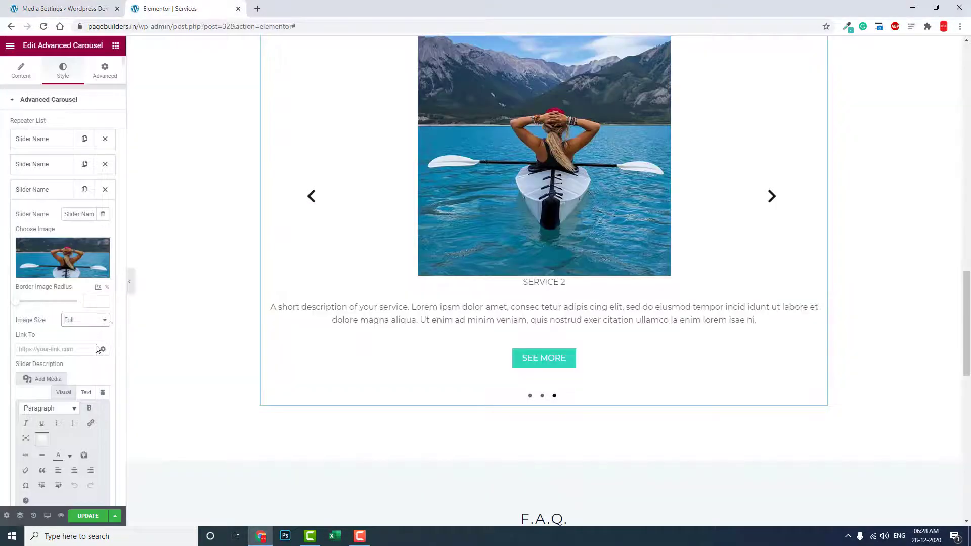
click(91, 321)
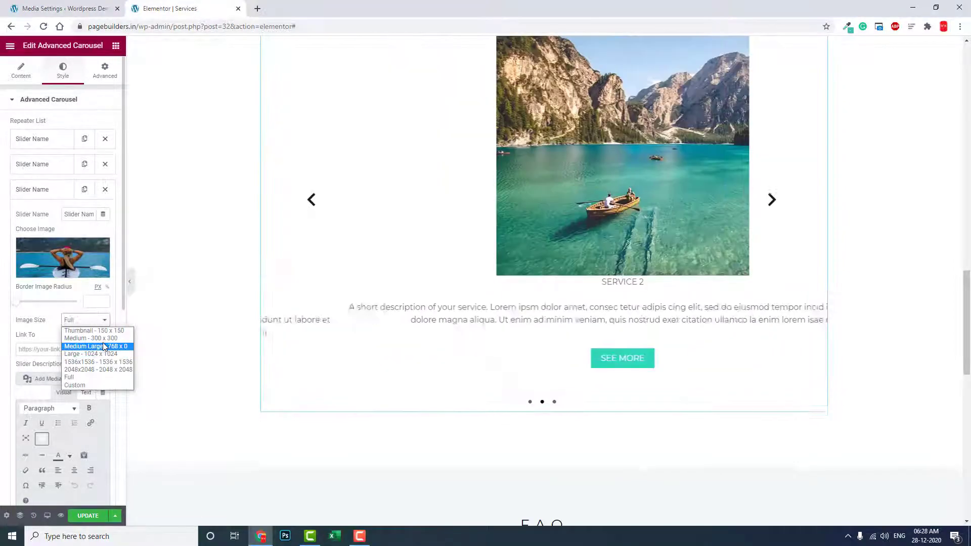
click(2, 329)
- Change the heading line in the third slide's description to "SERVICE 3"
scroll(88, 313, down, 4)
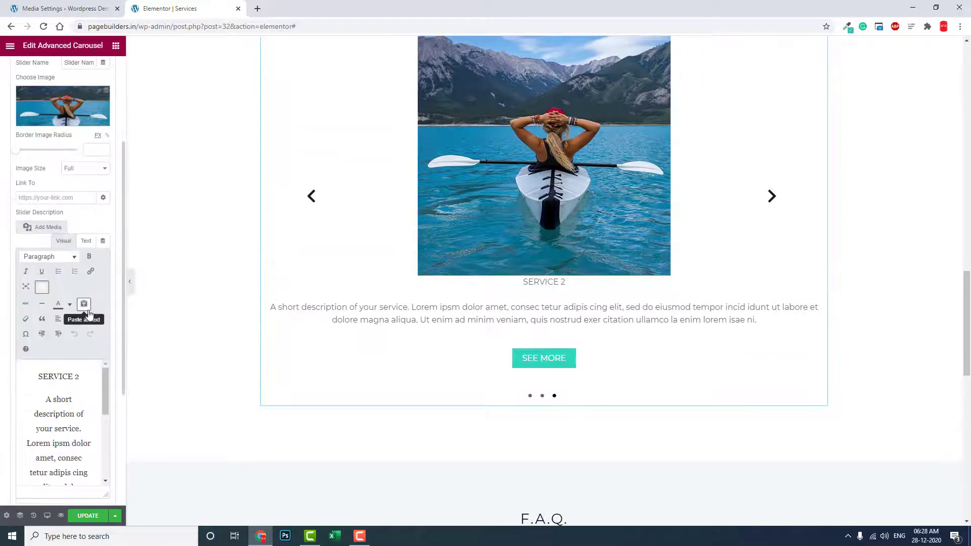
scroll(91, 343, up, 2)
click(82, 330)
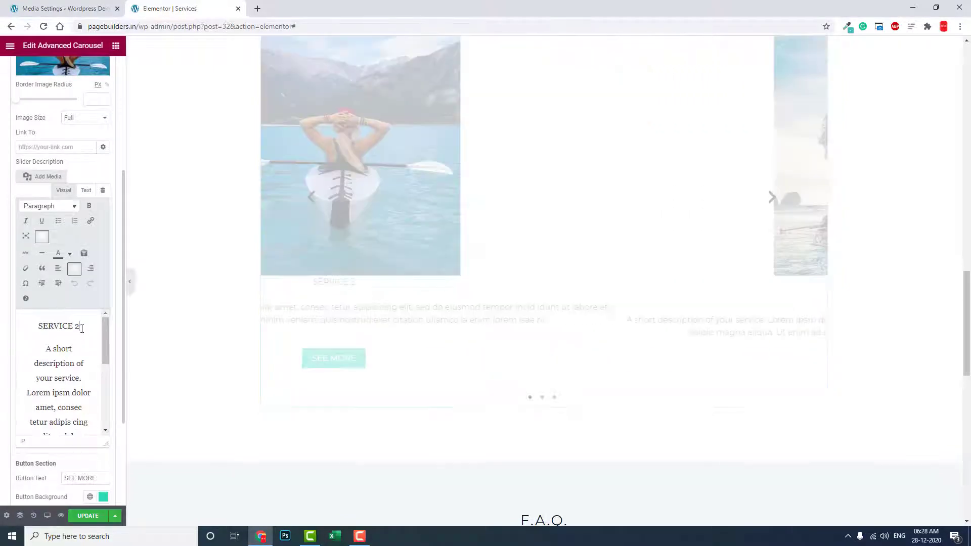
key(BackSpace)
text(3)
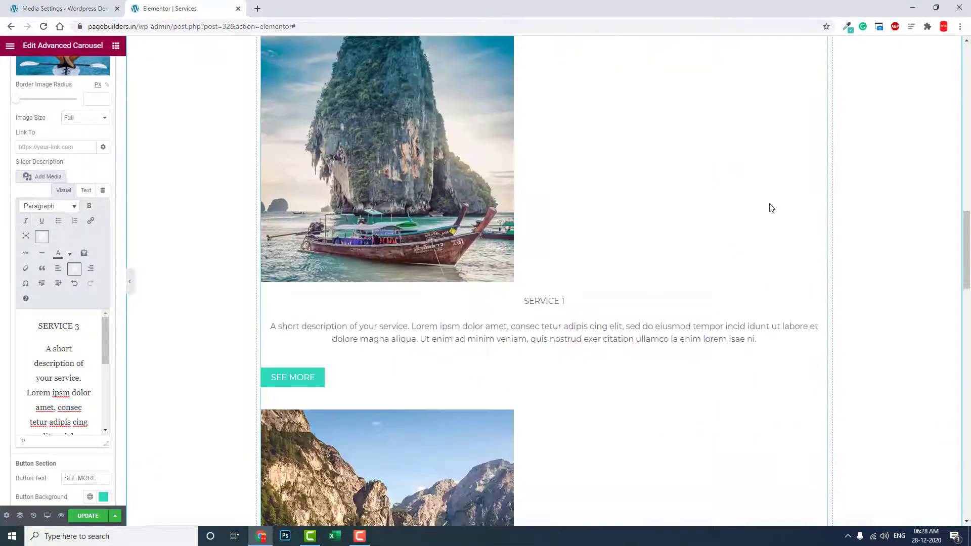
- Insert a blank line above the "SERVICE 3" heading in the third slide's description
click(771, 203)
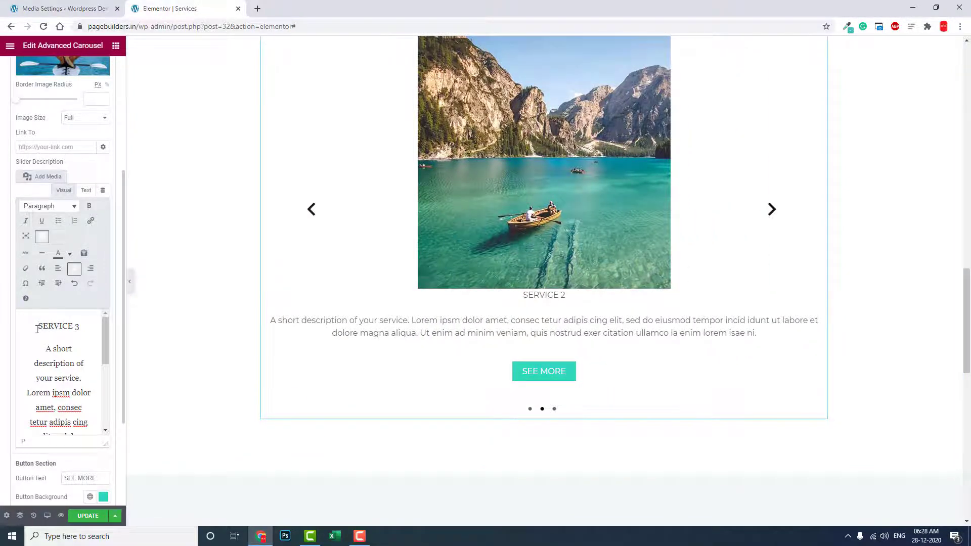
click(36, 329)
key(Return)
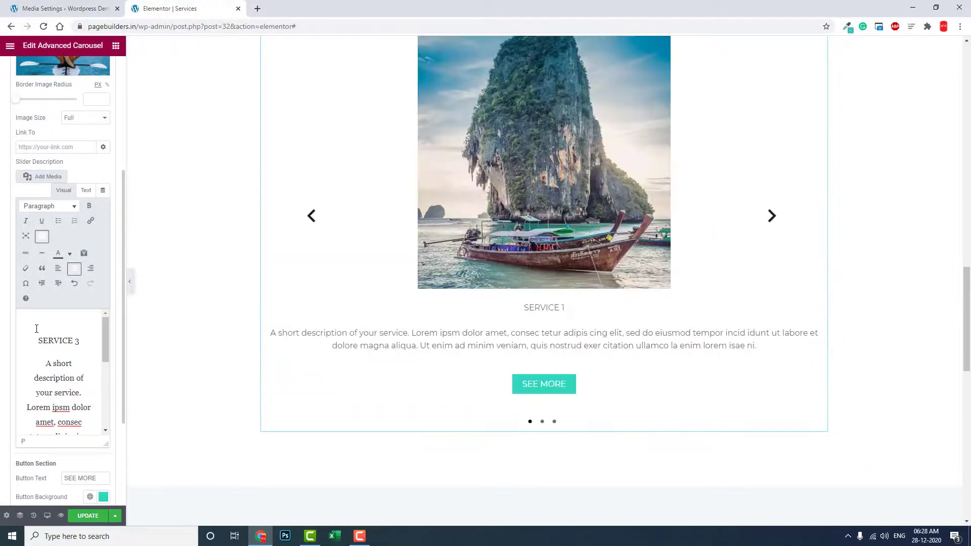
scroll(68, 147, down, 2)
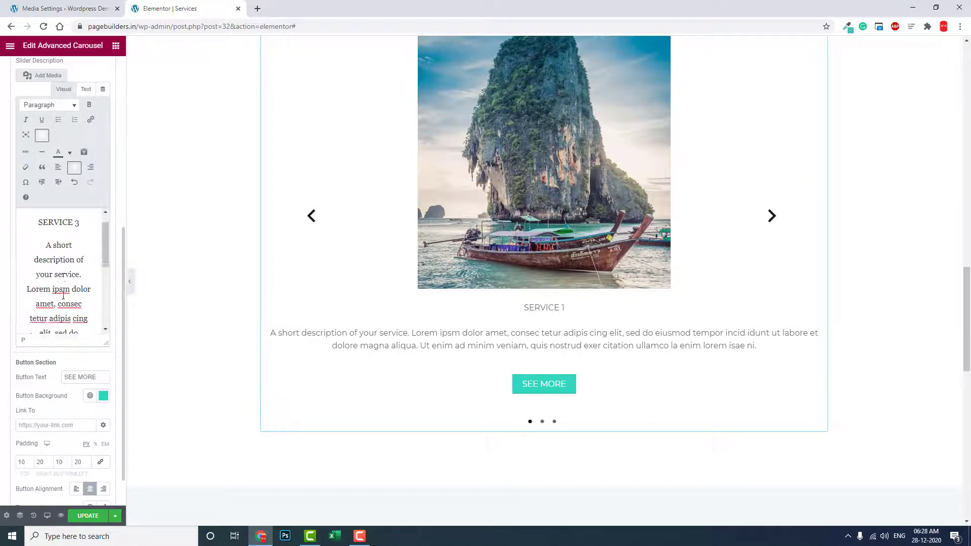
scroll(141, 291, up, 2)
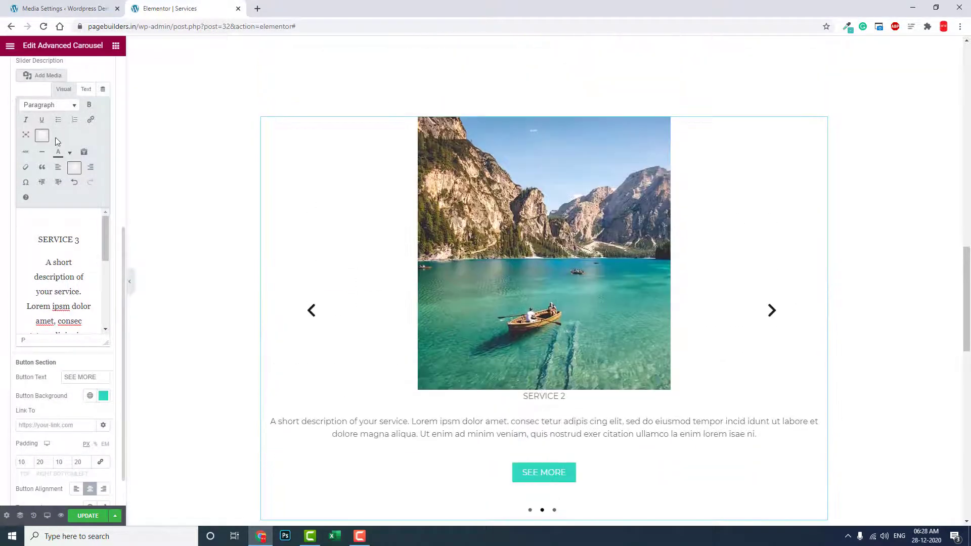
scroll(58, 140, up, 6)
click(53, 190)
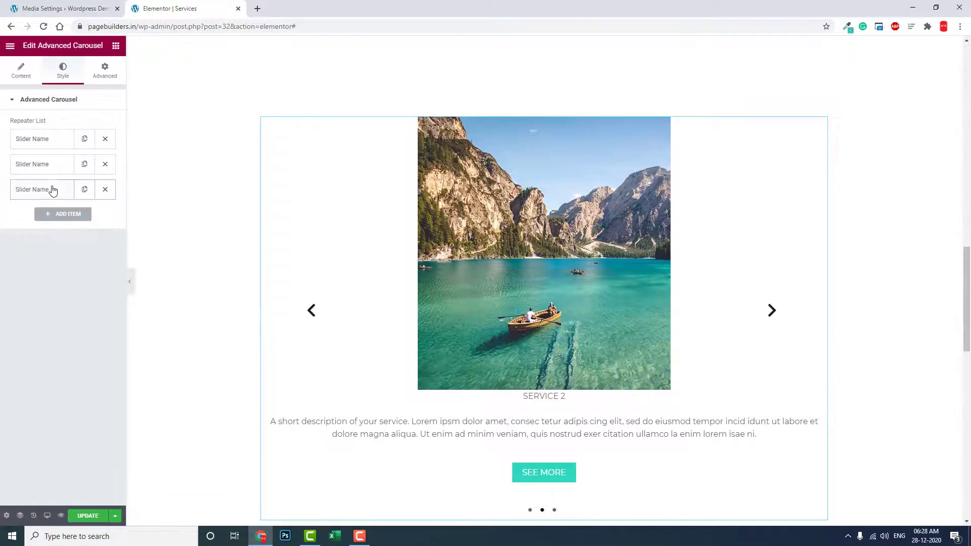
click(54, 190)
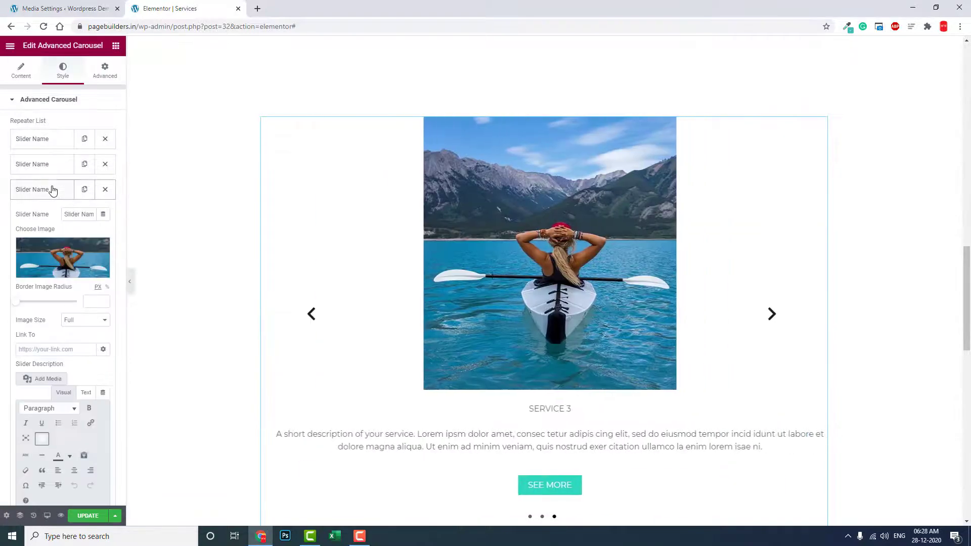
- Set the first slide's border image radius to 25 px, after trying 30 px
click(54, 137)
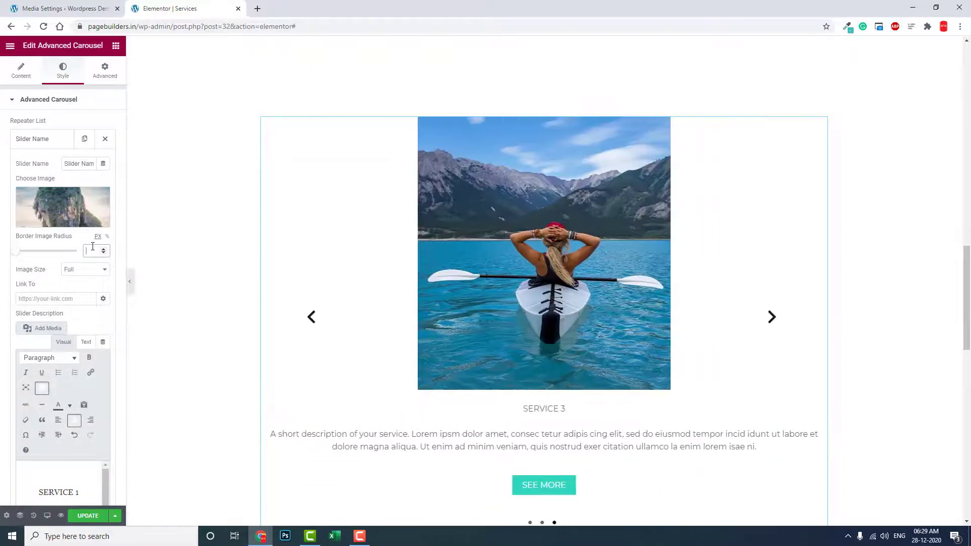
text(30)
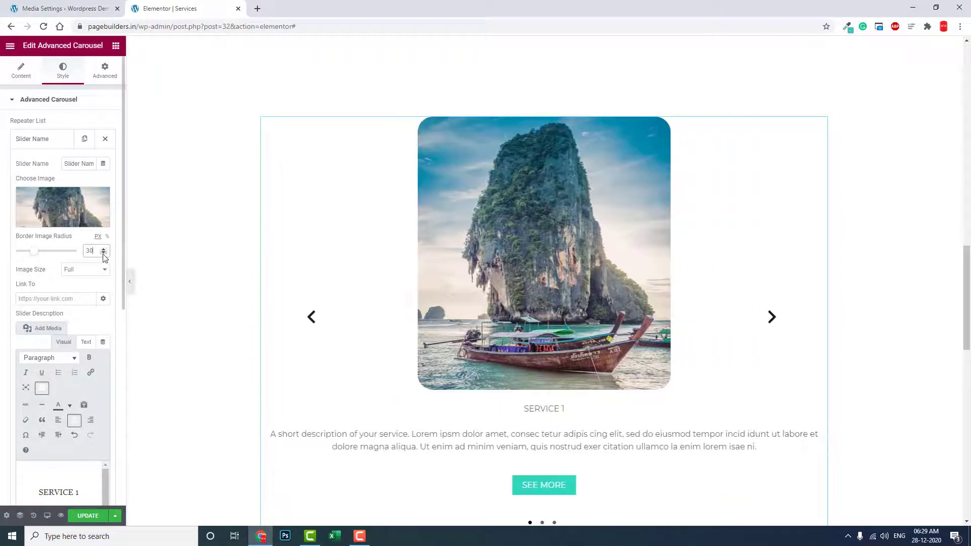
text(25)
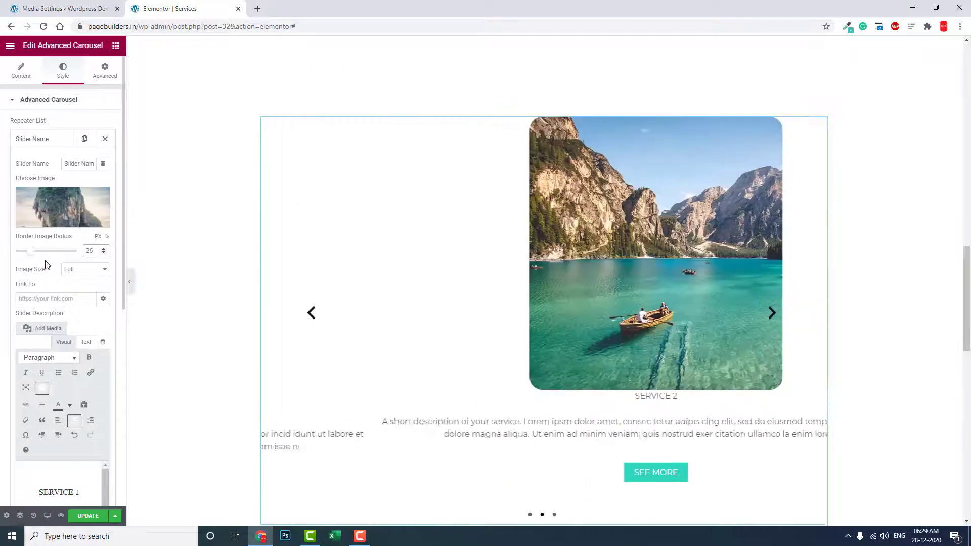
click(49, 144)
- Set the third slide's border image radius to 25 px
click(55, 165)
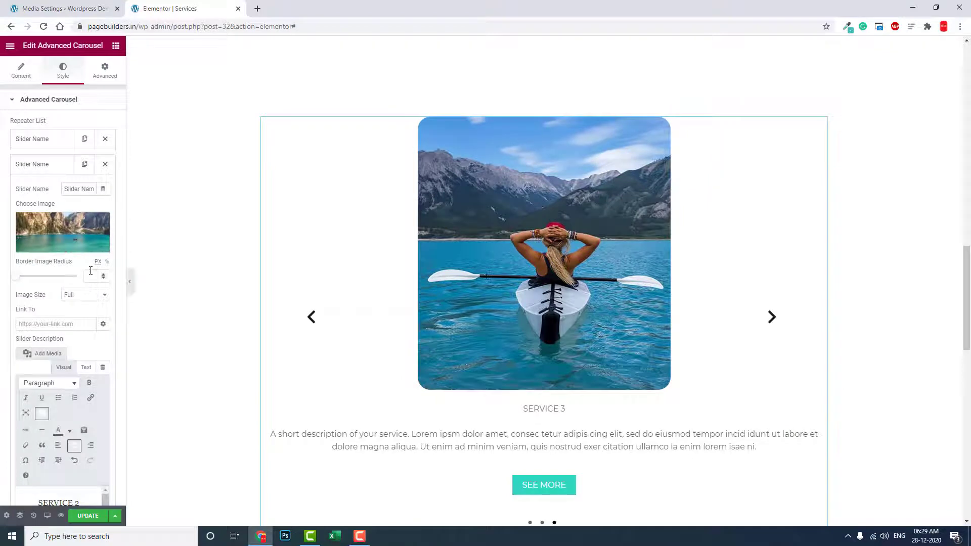
click(59, 172)
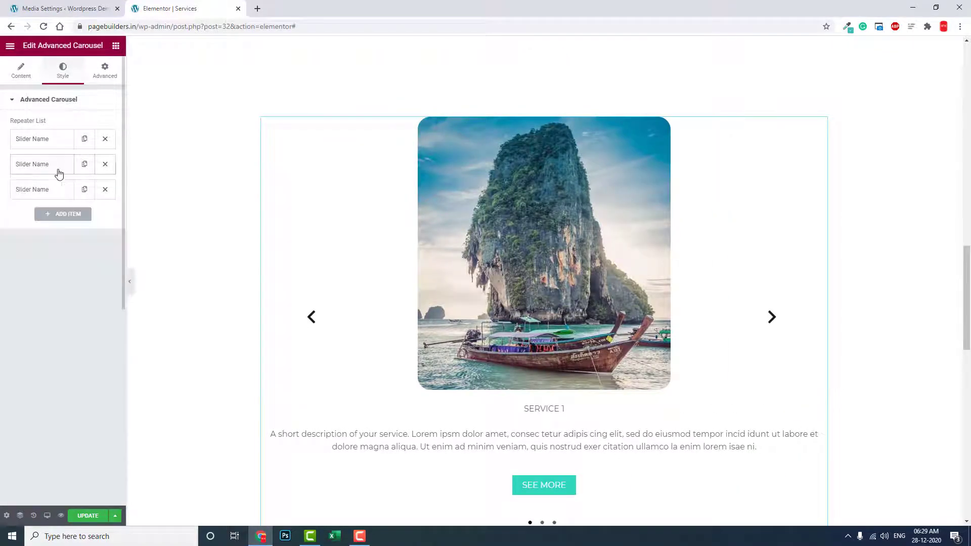
click(60, 190)
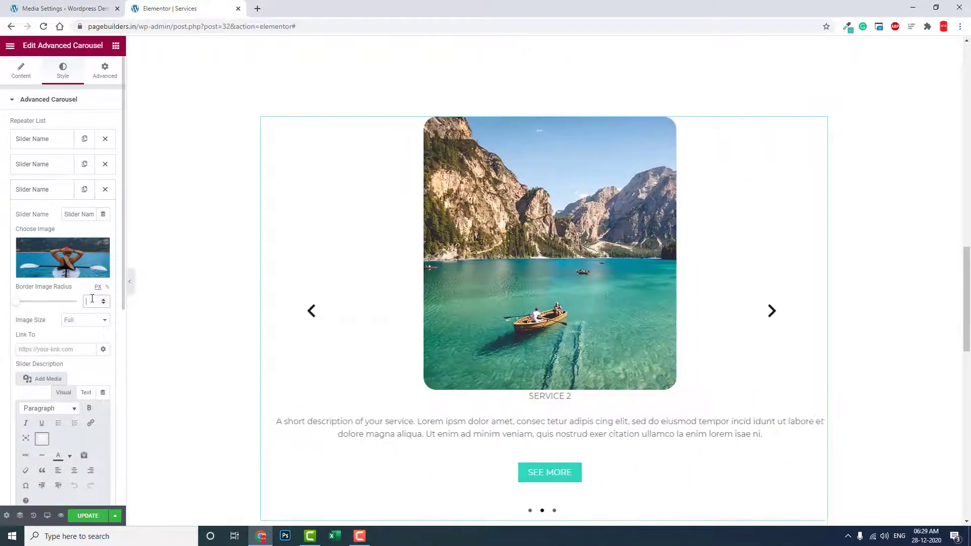
text(25)
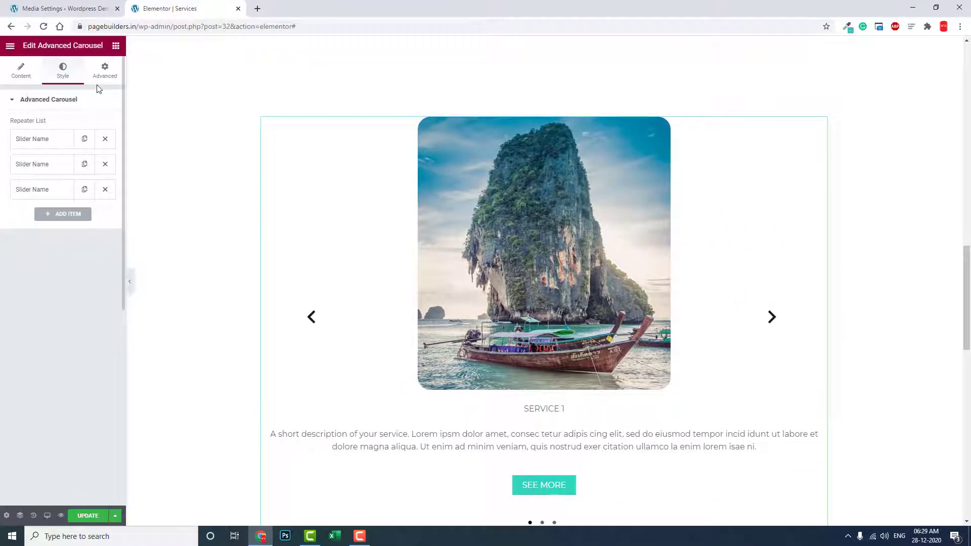
- Review the carousel's general settings, including theme, slide effect, autoplay, slider speed and number of slides to show
click(25, 82)
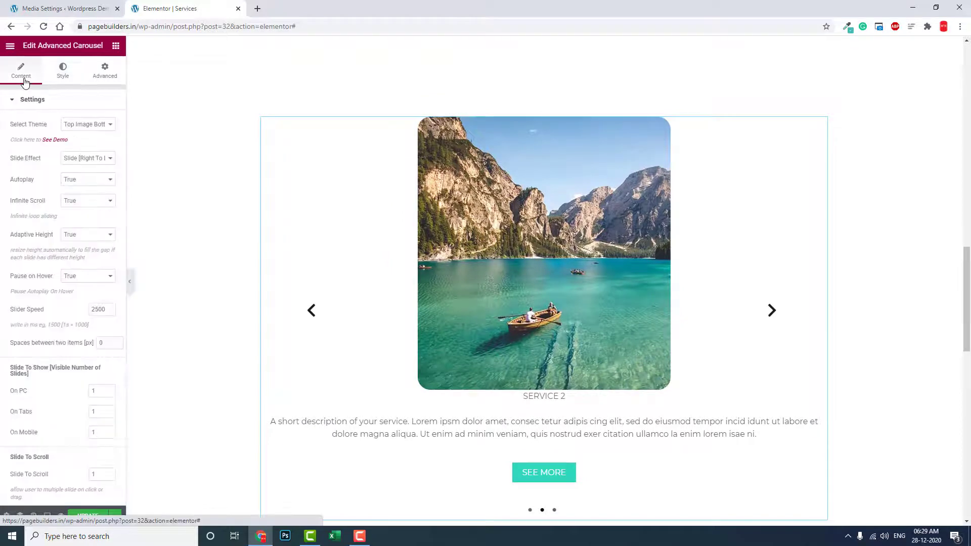
click(62, 74)
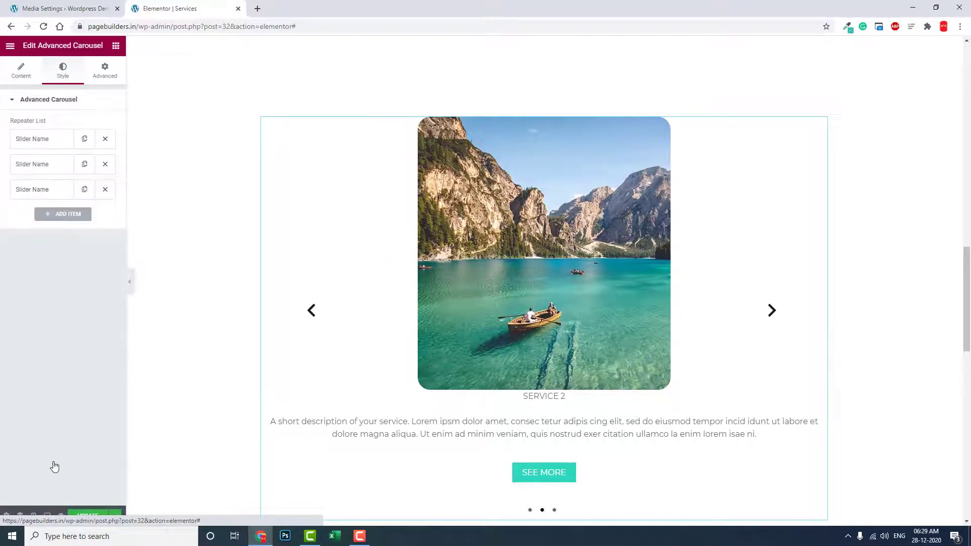
click(17, 75)
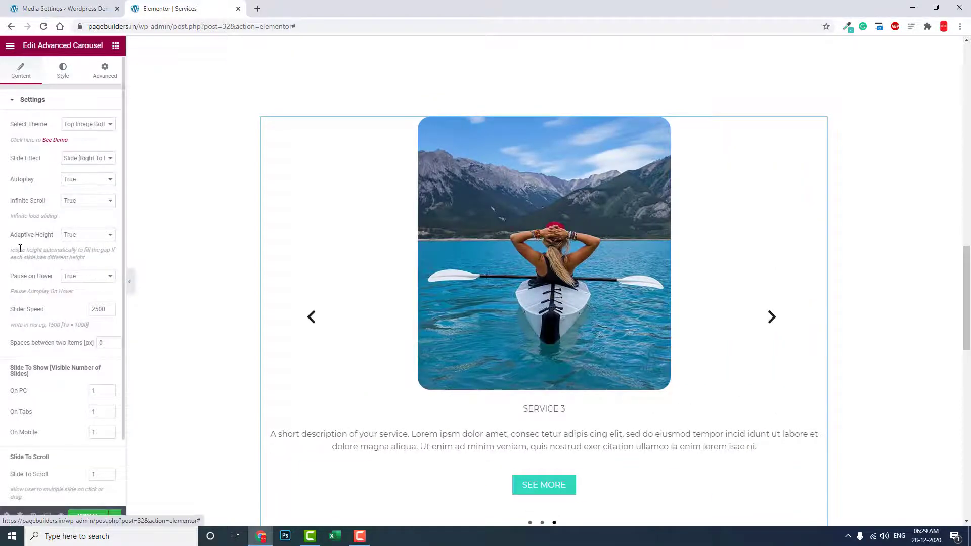
scroll(42, 160, down, 1)
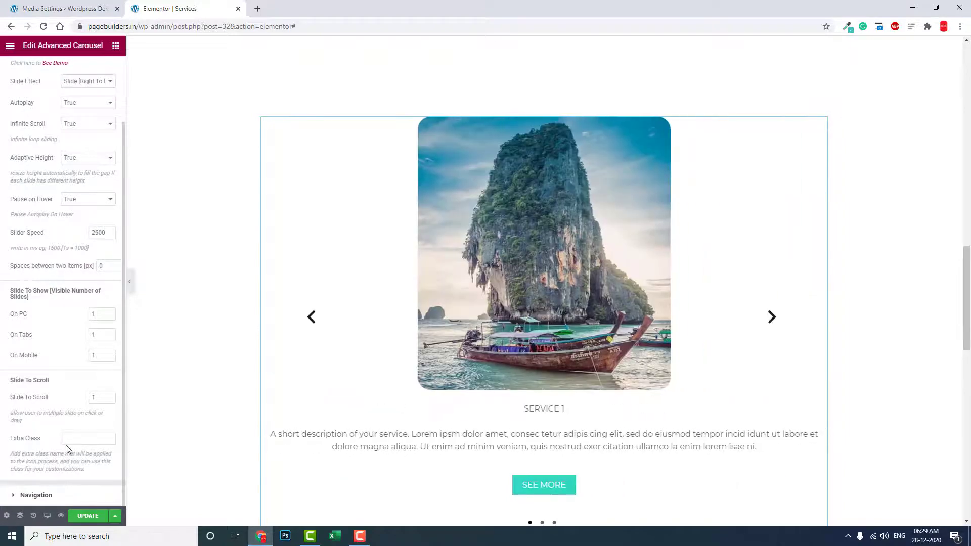
scroll(69, 450, up, 2)
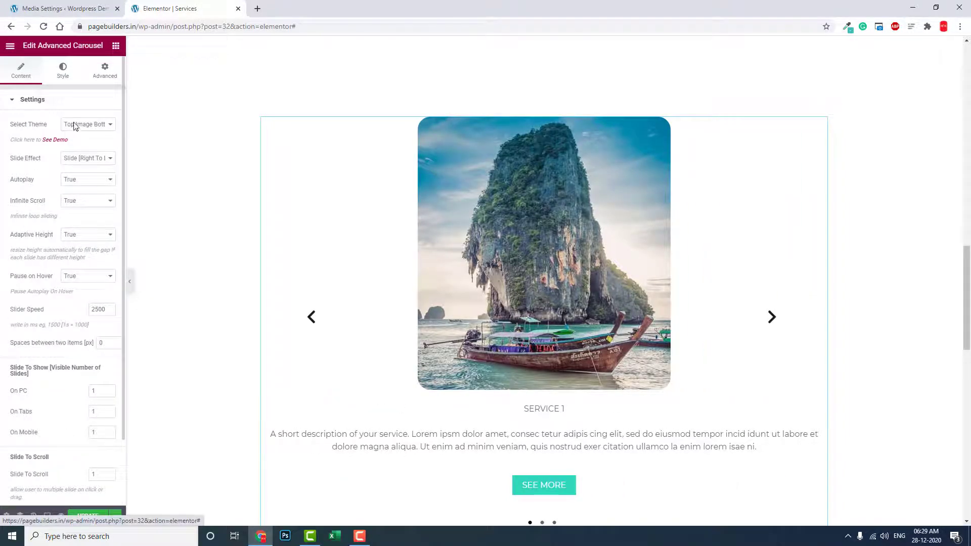
- Hide the carousel's navigation arrows
click(66, 74)
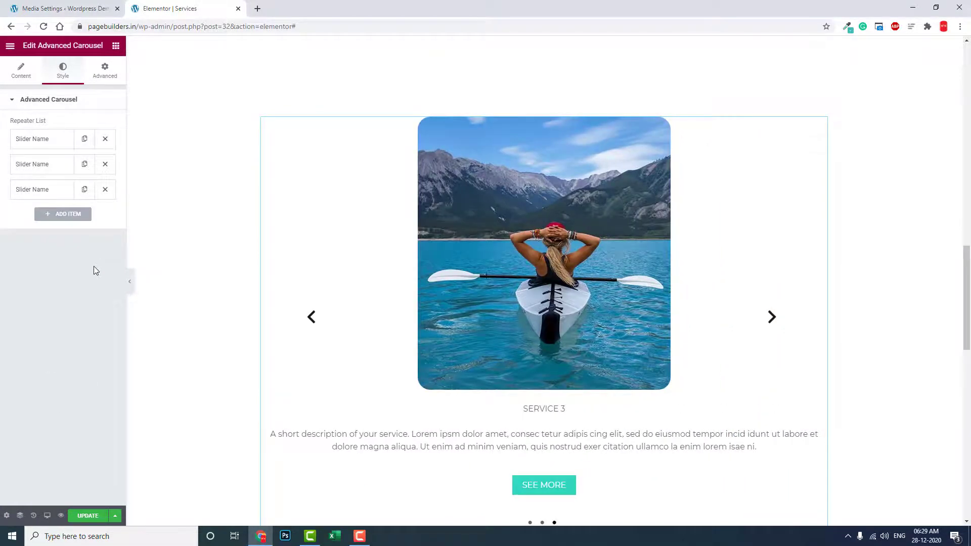
click(22, 74)
scroll(65, 234, down, 2)
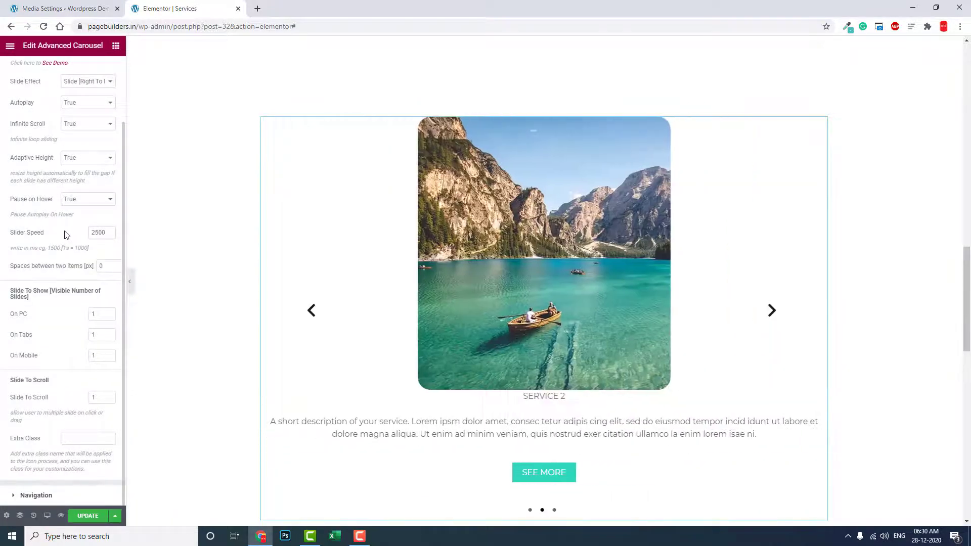
click(83, 494)
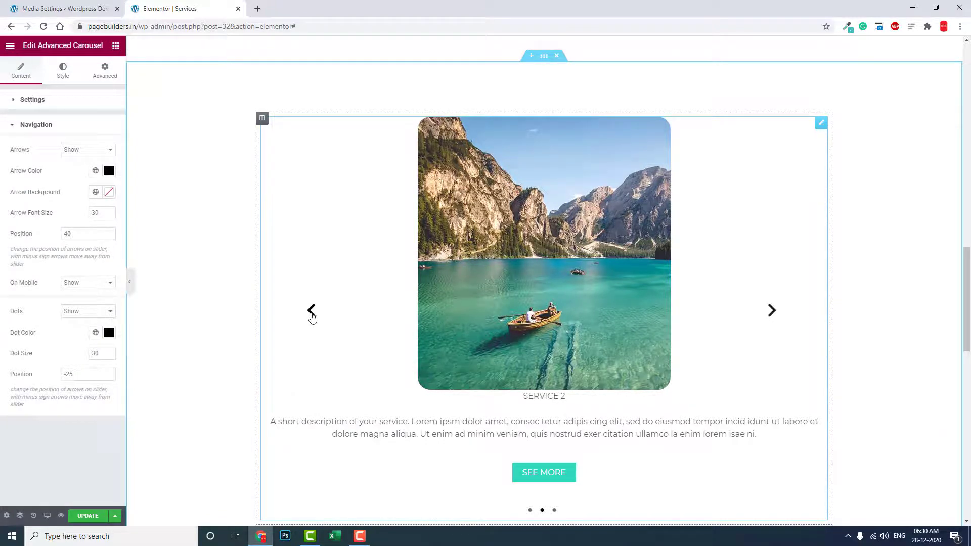
click(82, 150)
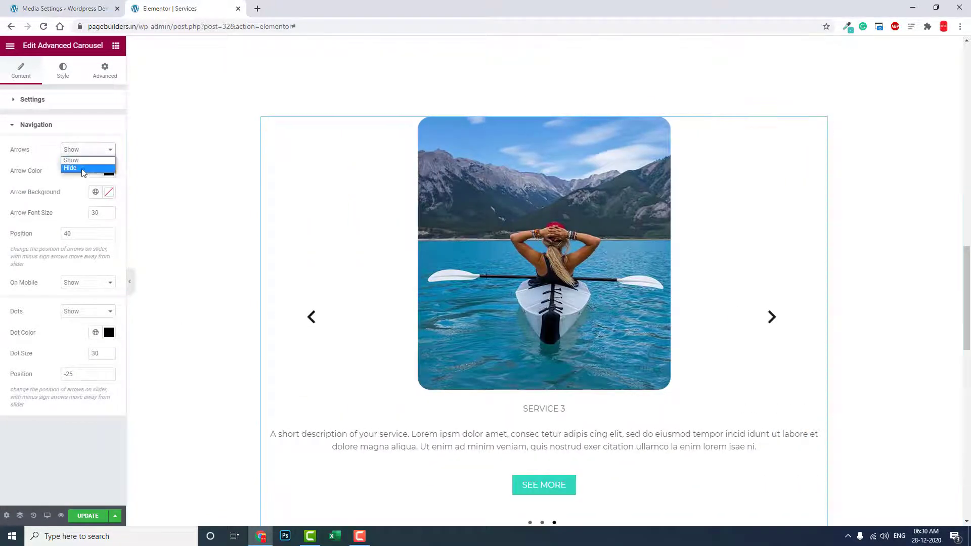
click(84, 168)
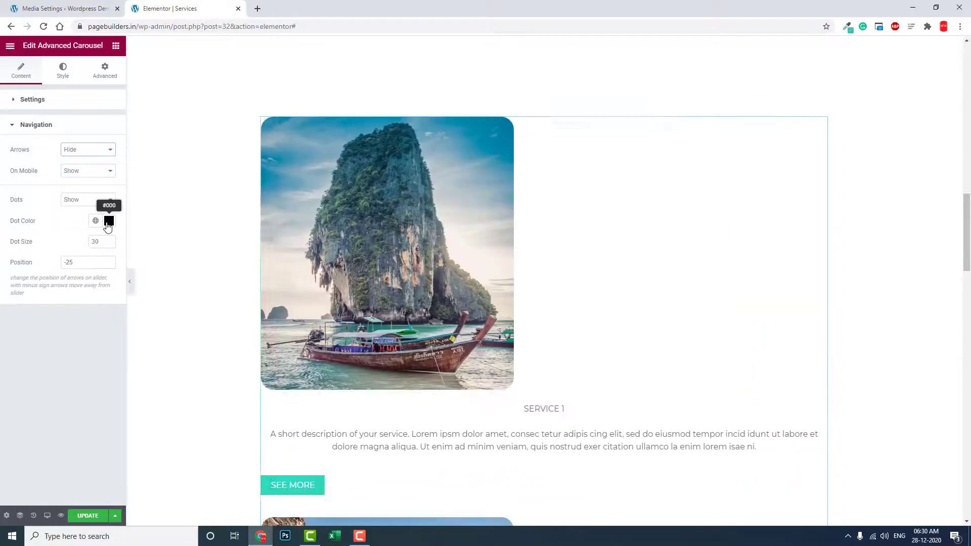
- Change the carousel's navigation dot color to a teal that matches the SEE MORE buttons
click(108, 221)
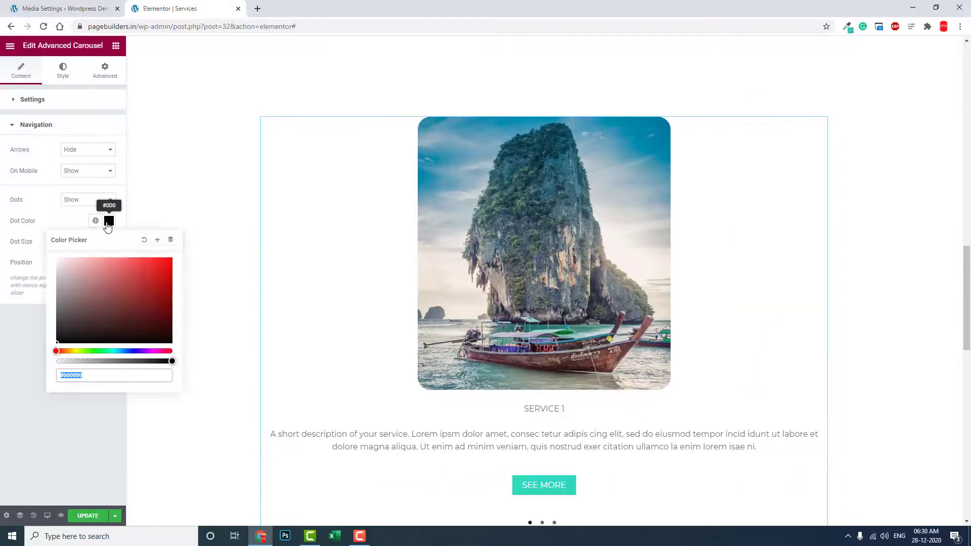
click(112, 351)
scroll(559, 465, down, 2)
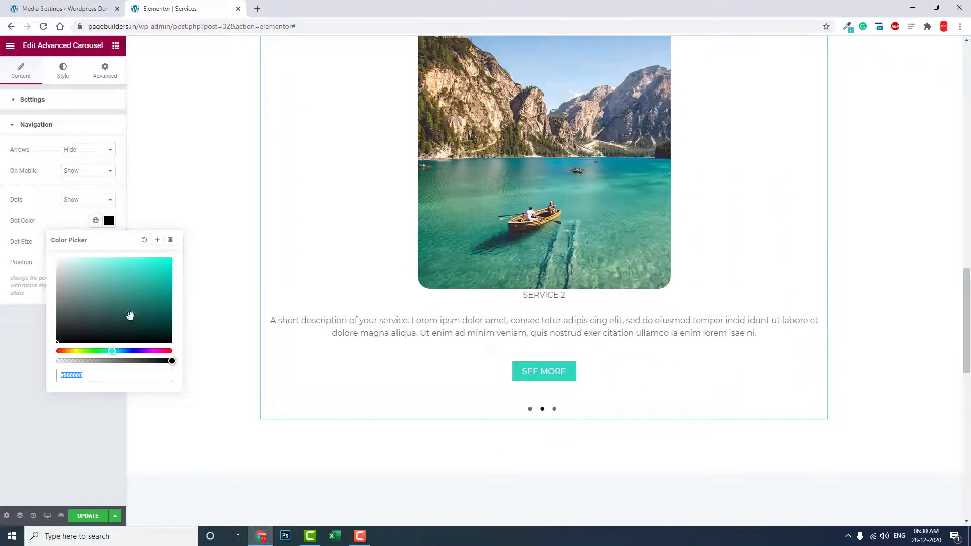
click(148, 280)
click(27, 421)
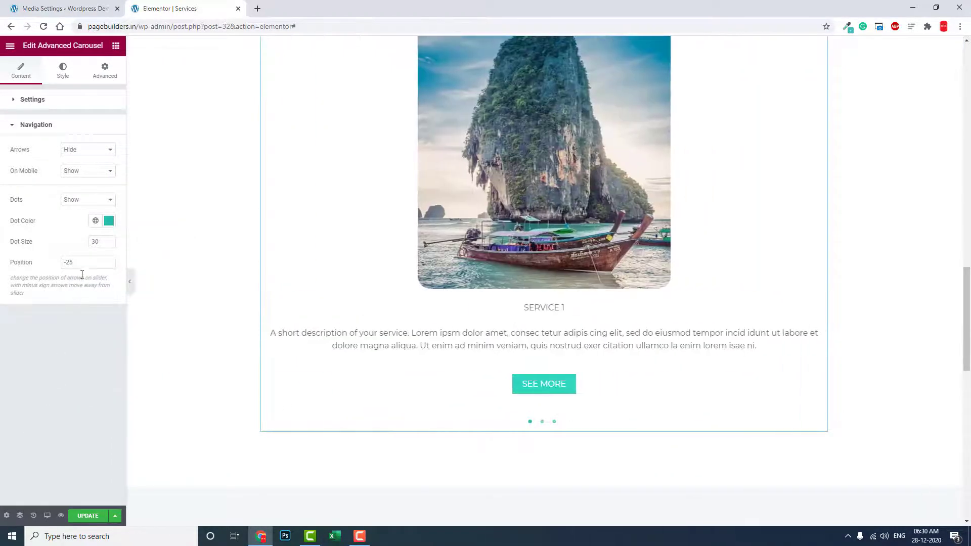
- Set the carousel's dot size to 50 and update the page
click(109, 241)
drag(101, 242, 90, 242)
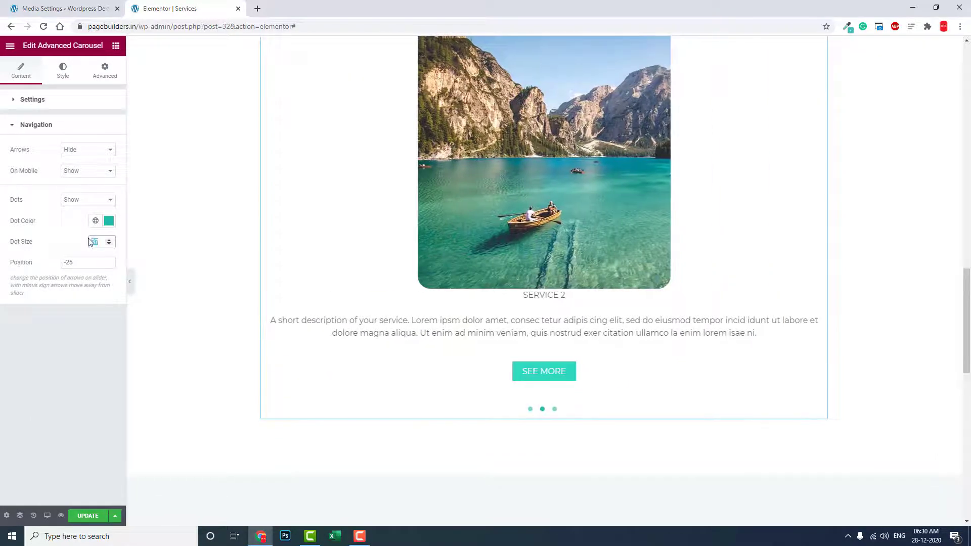
text(50)
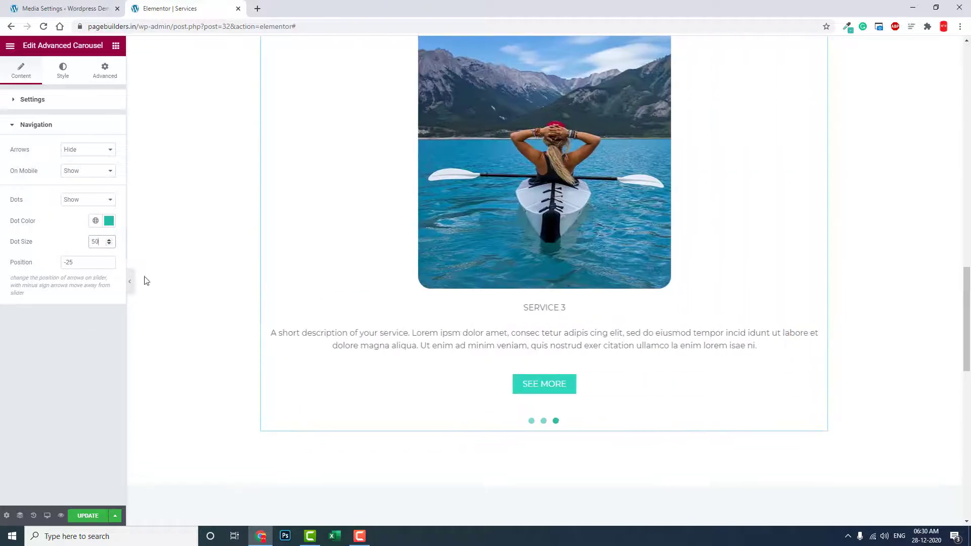
click(88, 517)
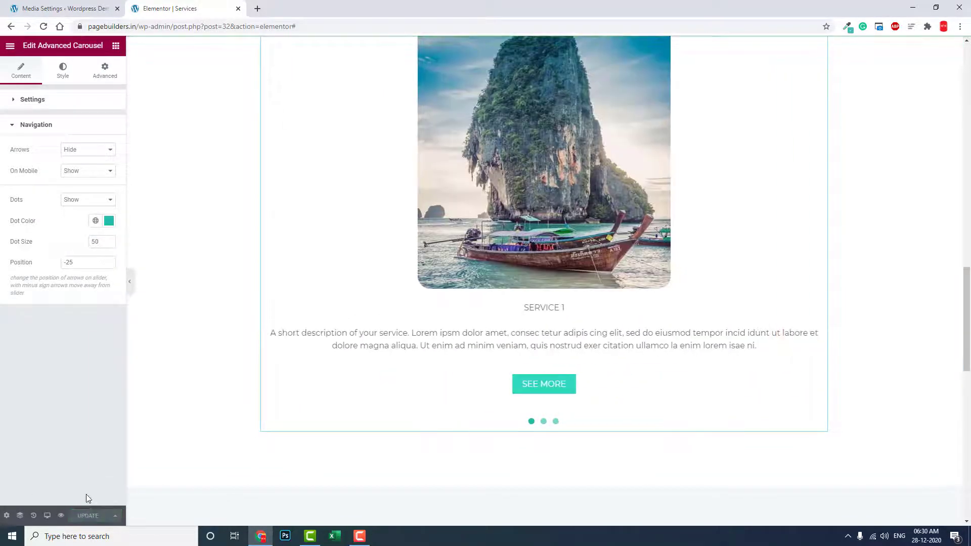
- Delete the old service 1, service 2 and service 3 sections above the carousel and update the page
scroll(536, 282, up, 5)
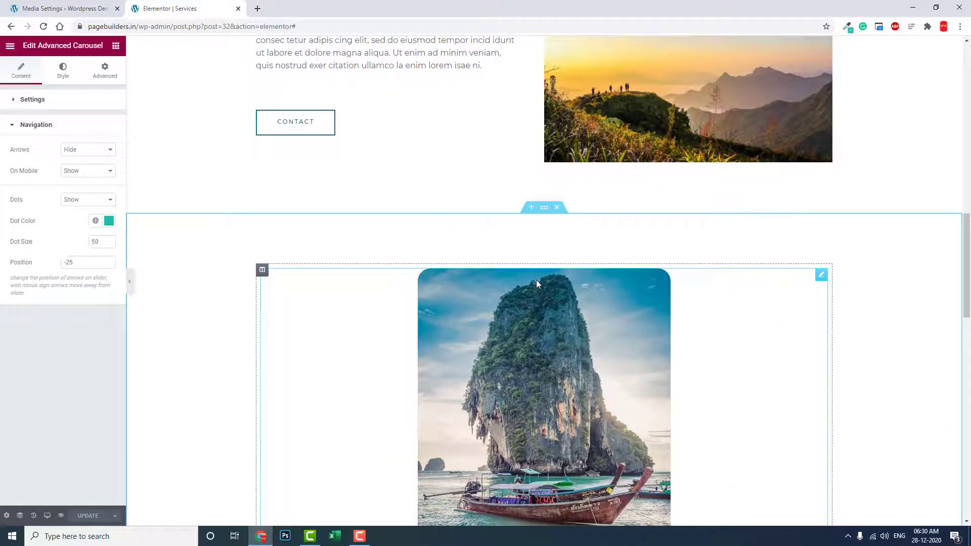
scroll(536, 281, down, 3)
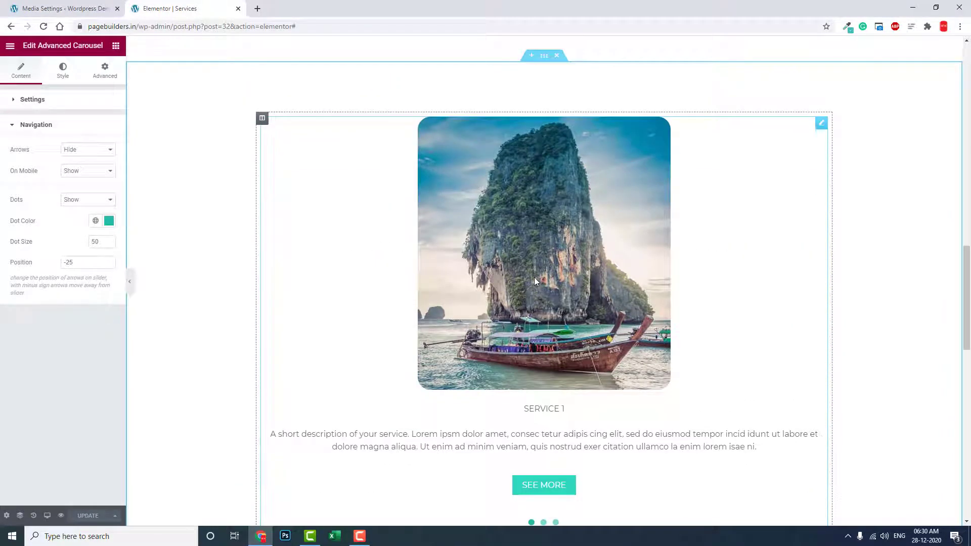
scroll(536, 281, up, 15)
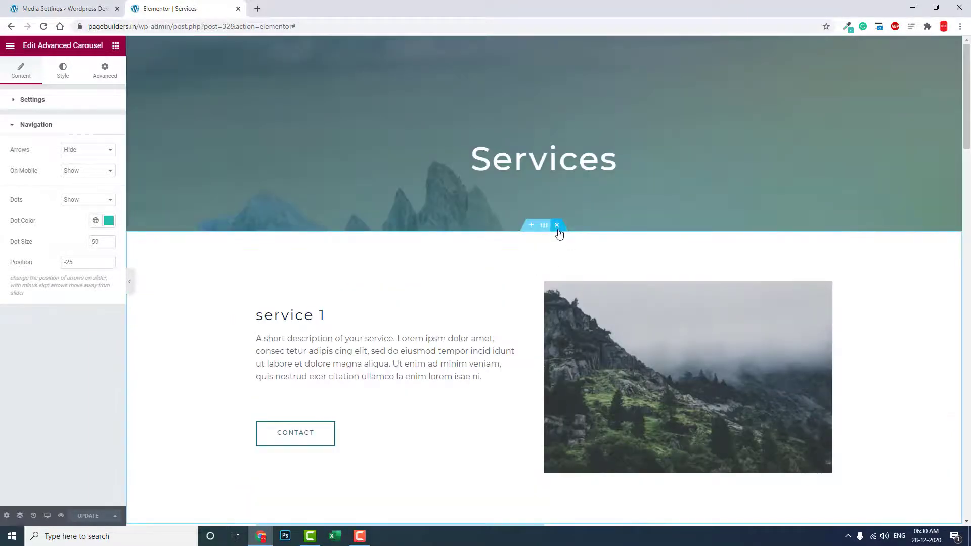
click(557, 225)
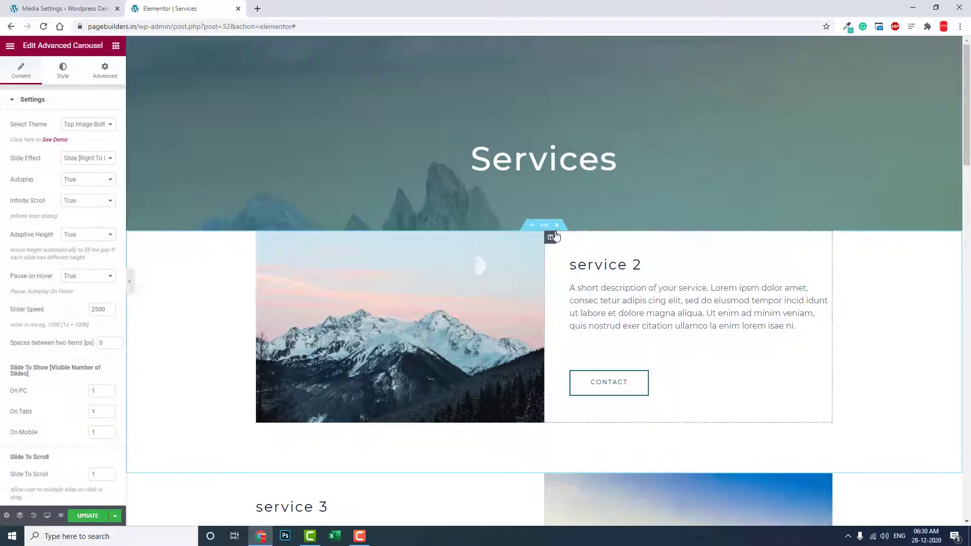
click(557, 226)
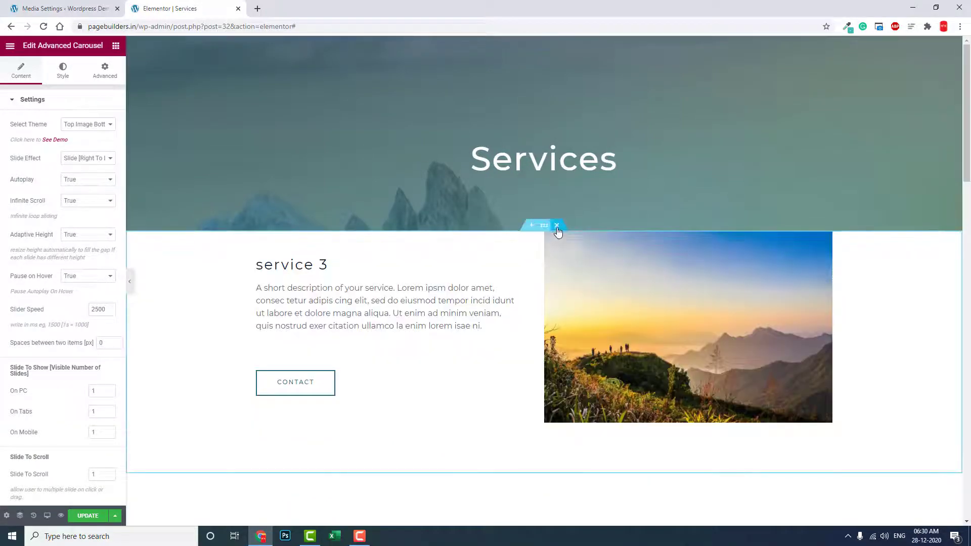
click(560, 231)
scroll(624, 262, down, 9)
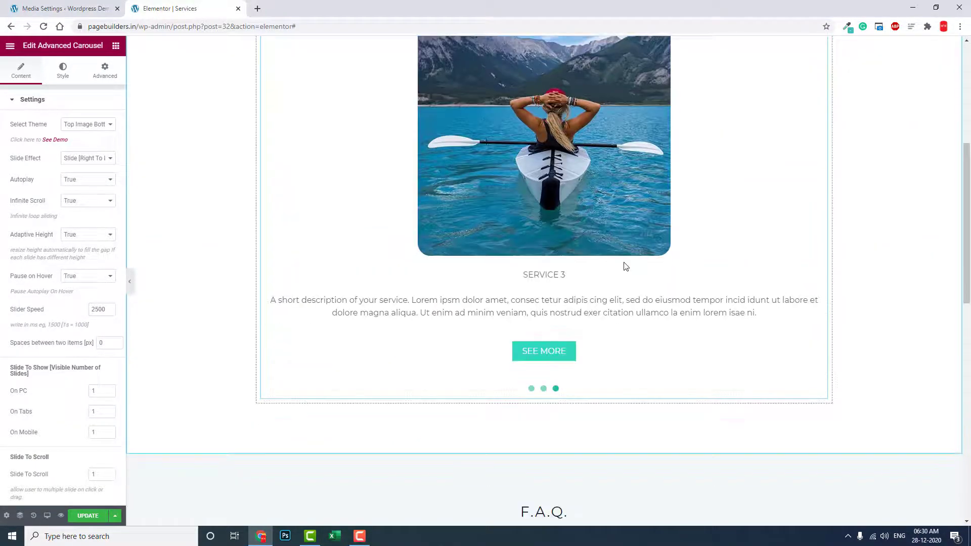
scroll(601, 255, up, 7)
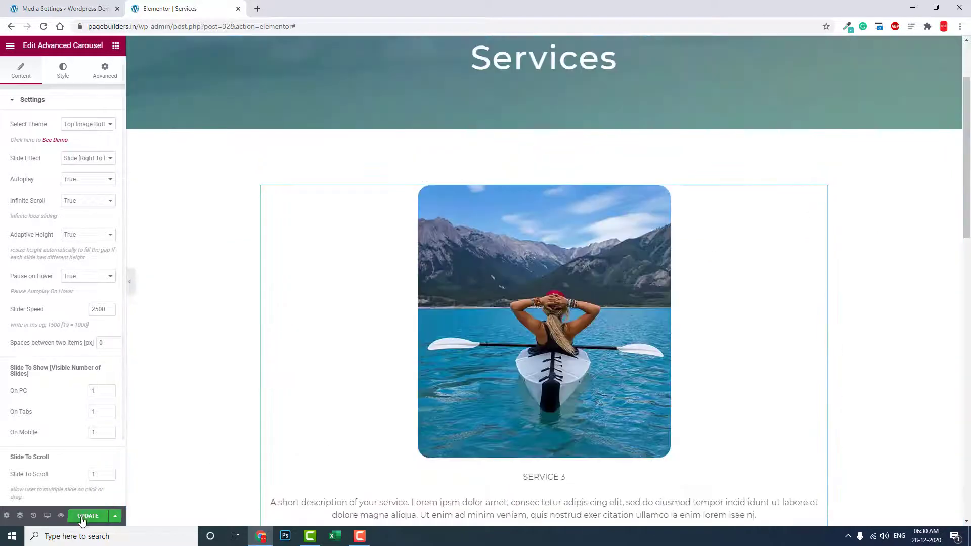
click(83, 517)
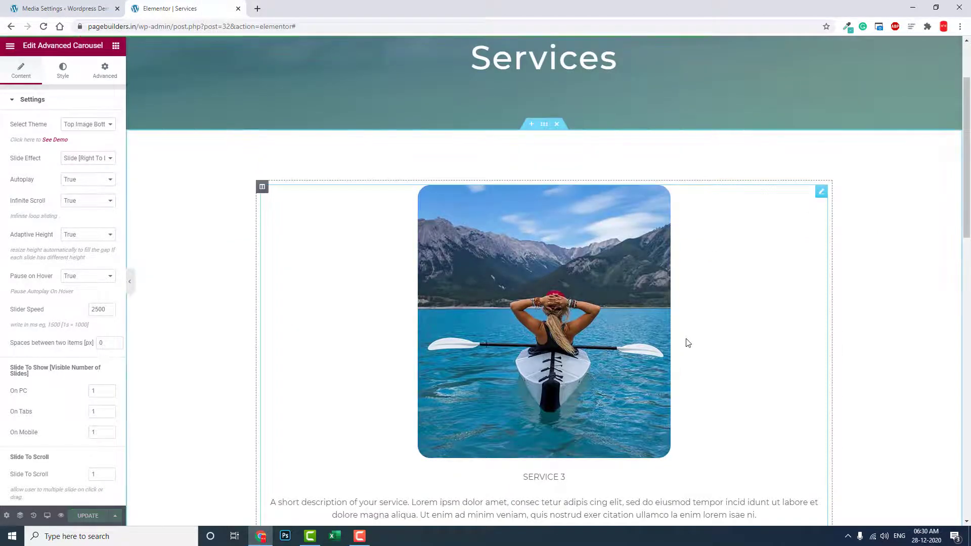
- Open the live Services page and examine how the carousel's slides, buttons and dots display there
scroll(682, 333, down, 4)
click(11, 45)
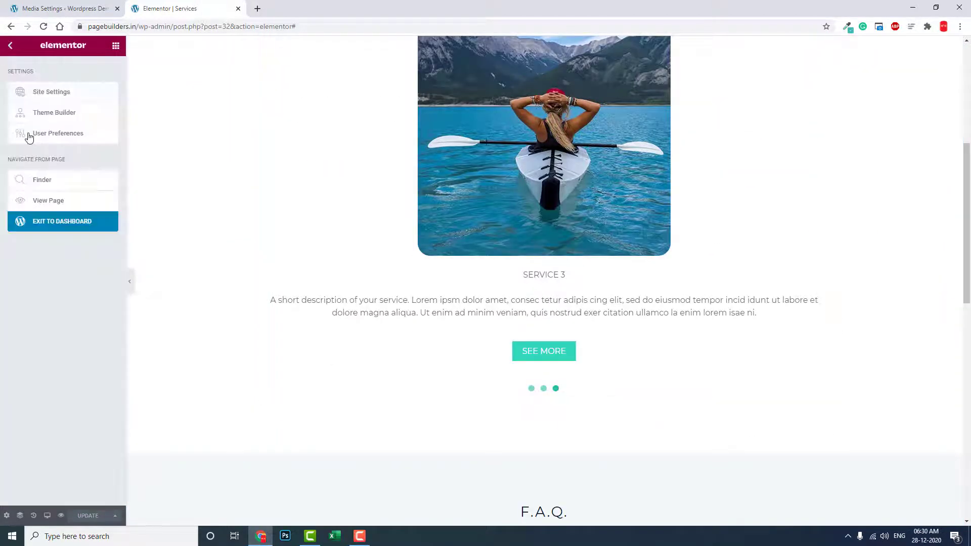
click(47, 203)
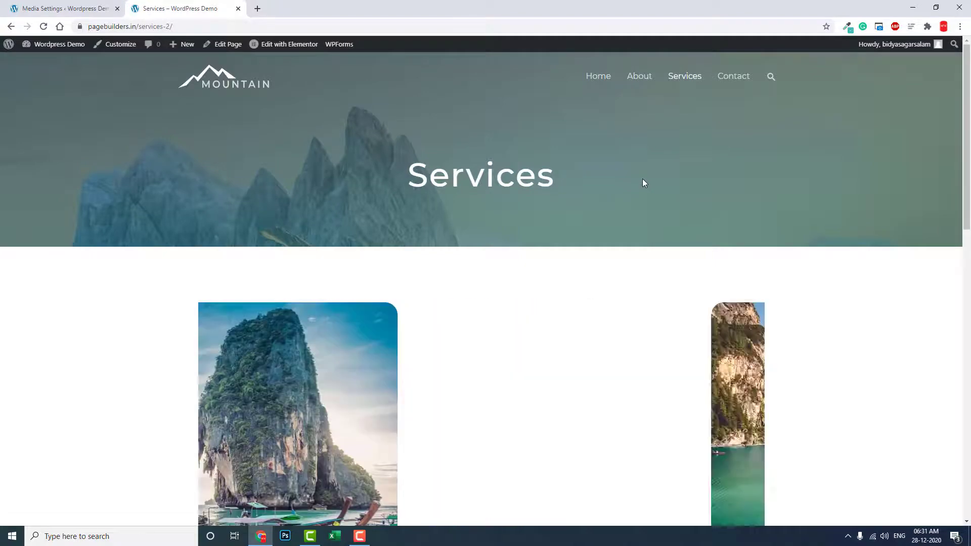
scroll(643, 183, down, 2)
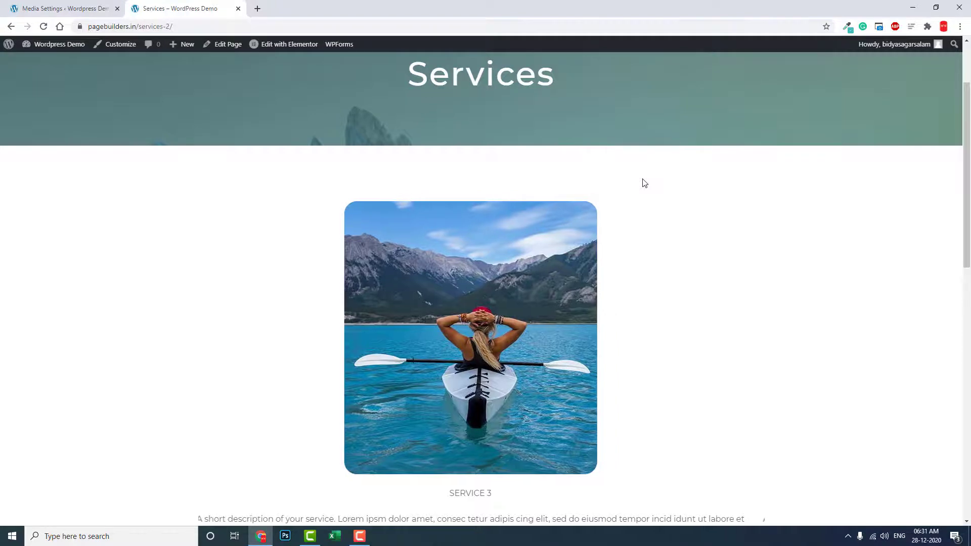
scroll(641, 183, down, 12)
scroll(629, 183, up, 12)
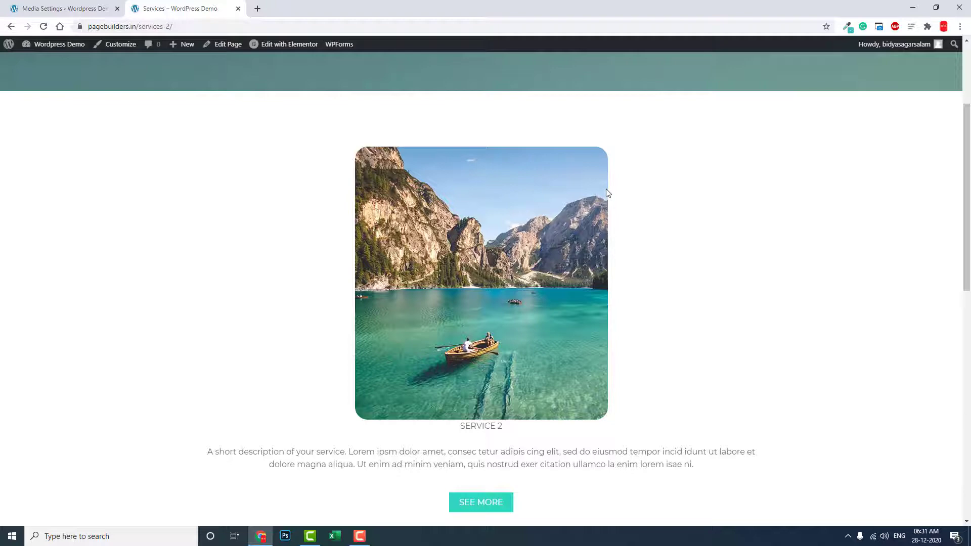
scroll(607, 192, down, 4)
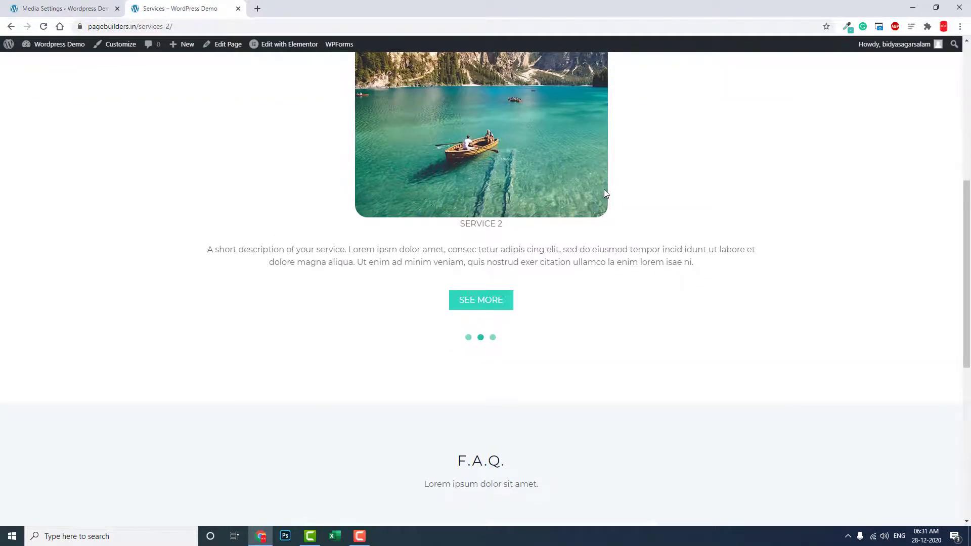
scroll(604, 189, up, 7)
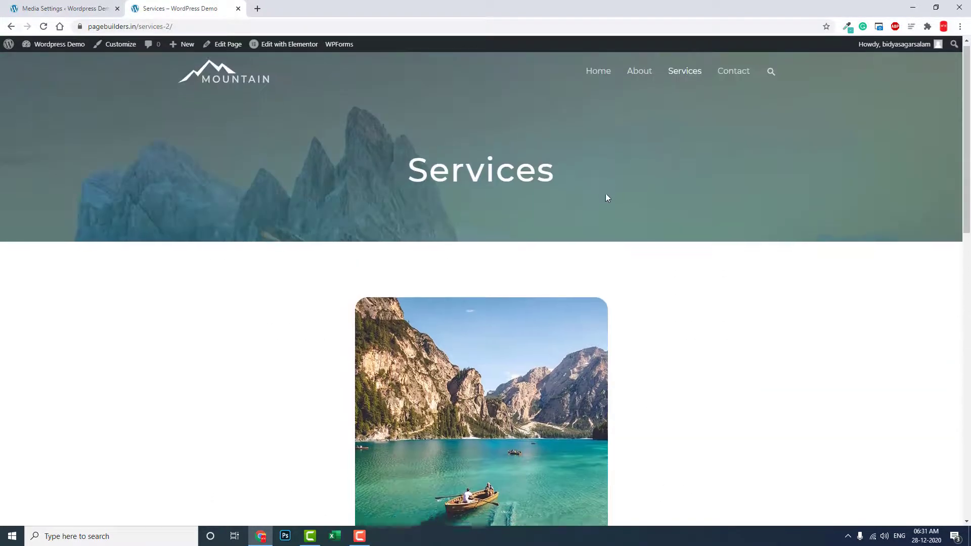
scroll(605, 194, down, 2)
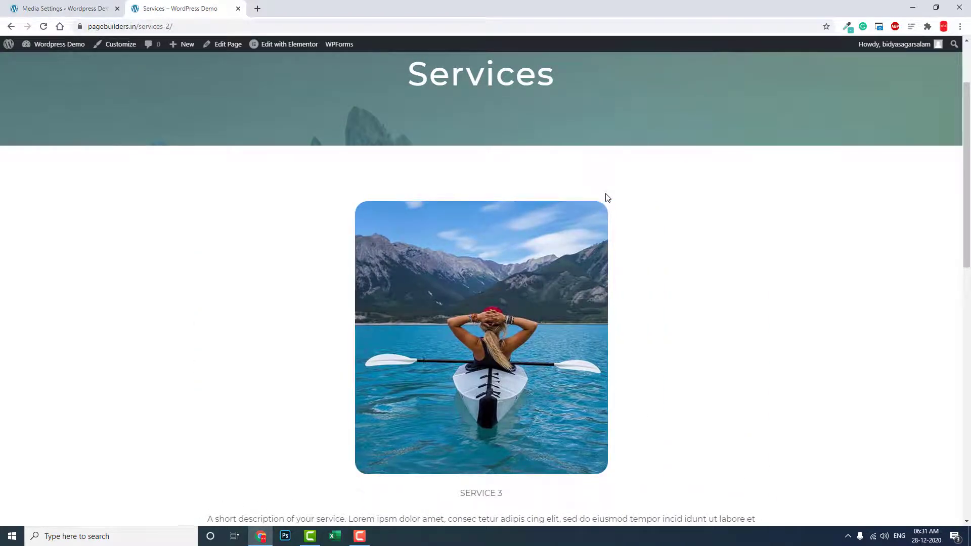
scroll(601, 202, down, 2)
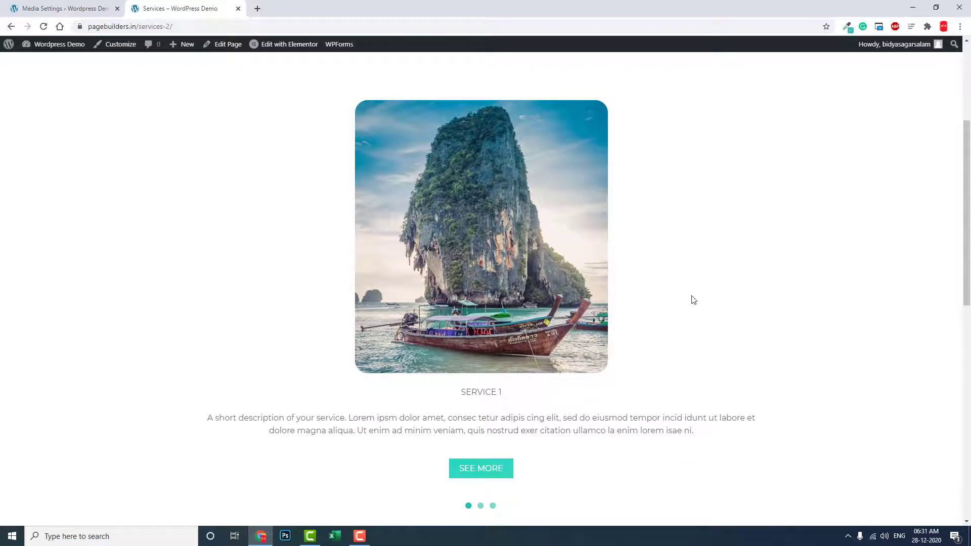